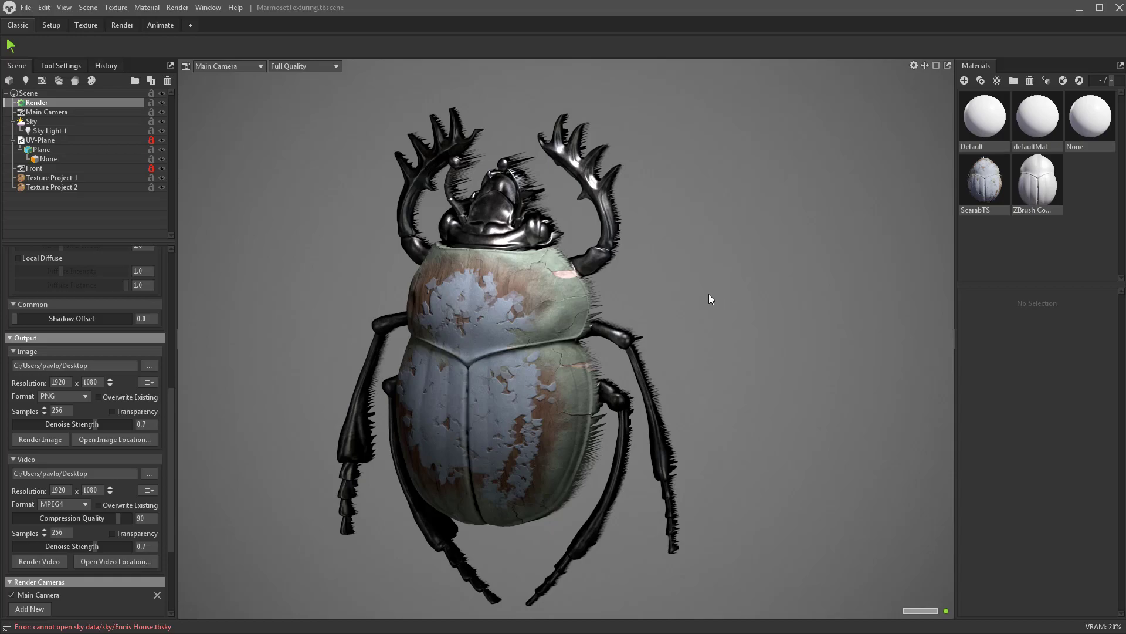
left_click(709, 294)
left_click_drag(769, 270, 800, 262)
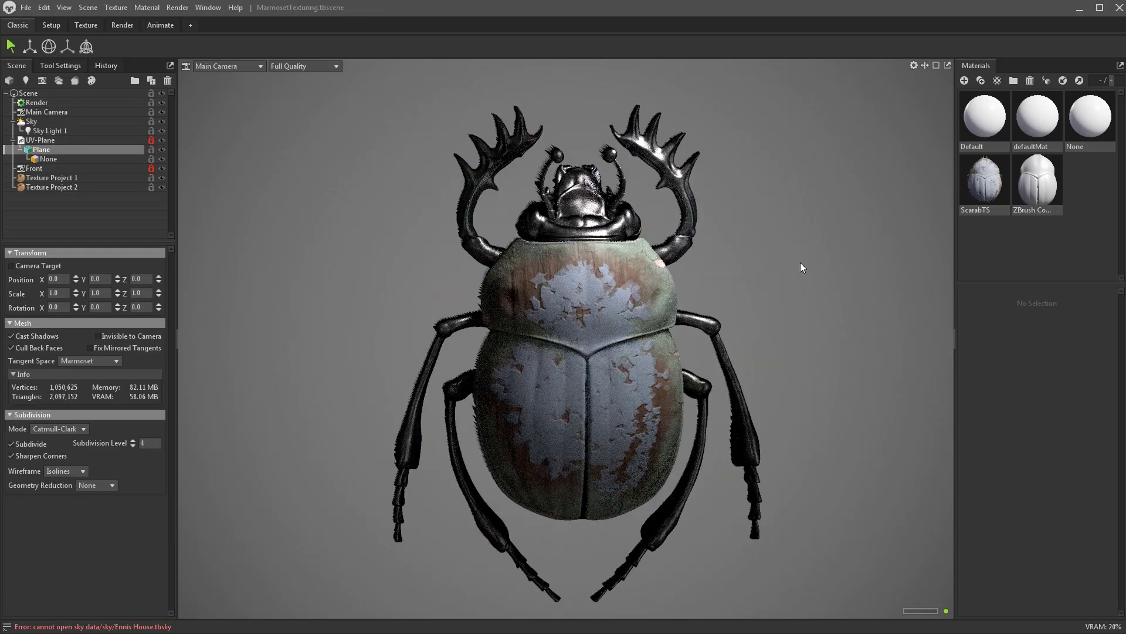
left_click_drag(730, 284, 713, 221)
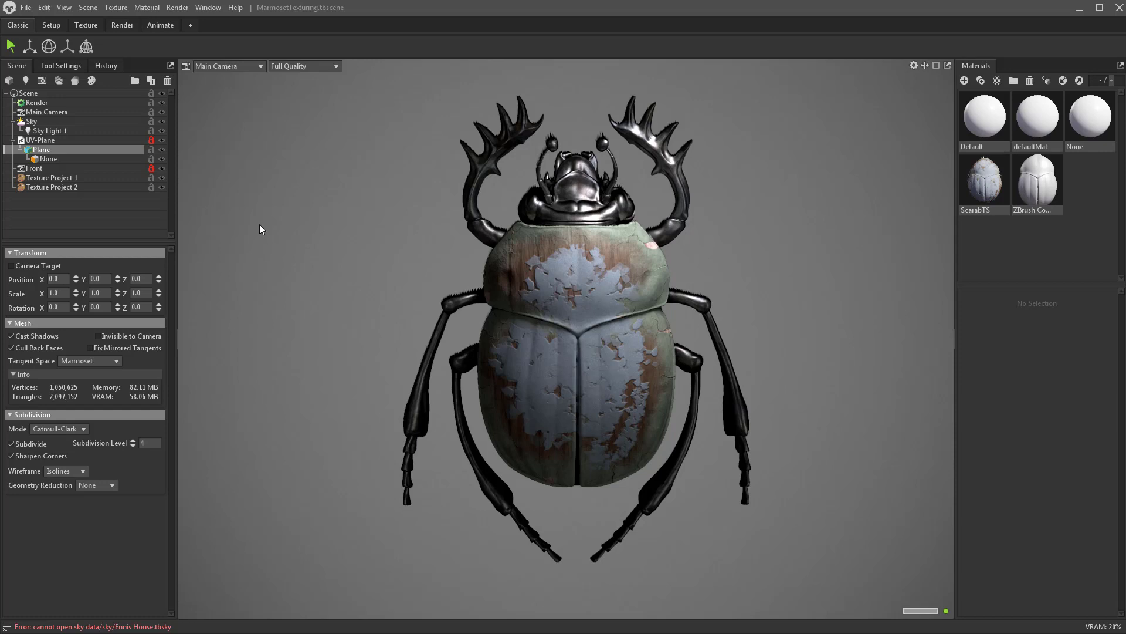
left_click(36, 103)
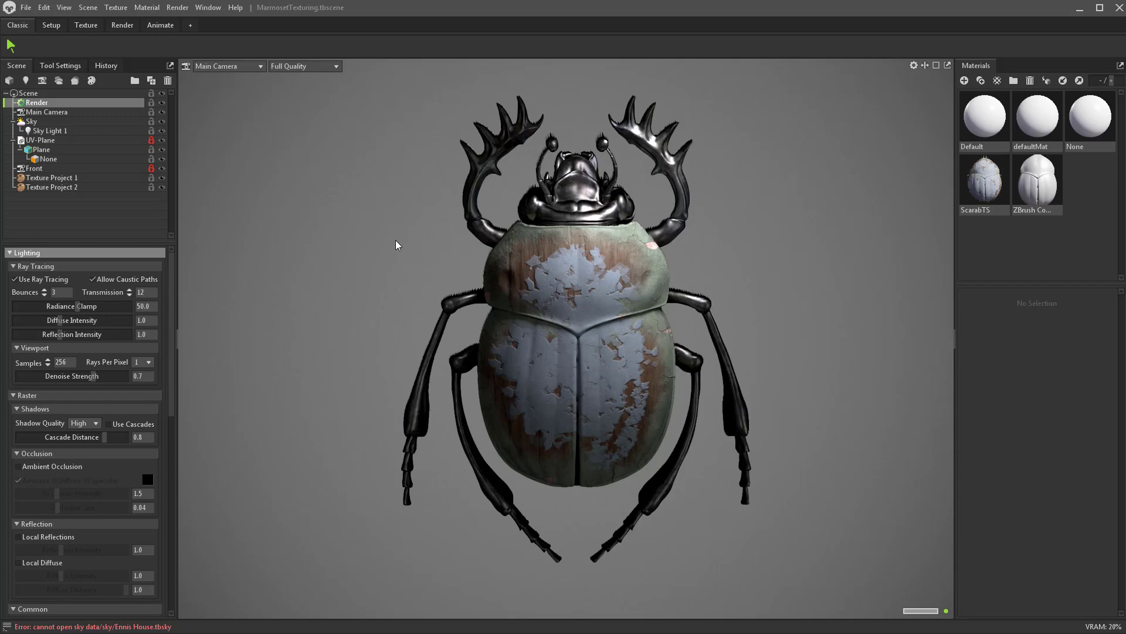
Set the Main Camera's X and Y rotation to 0 and recentre the beetle in the viewport
left_click(47, 111)
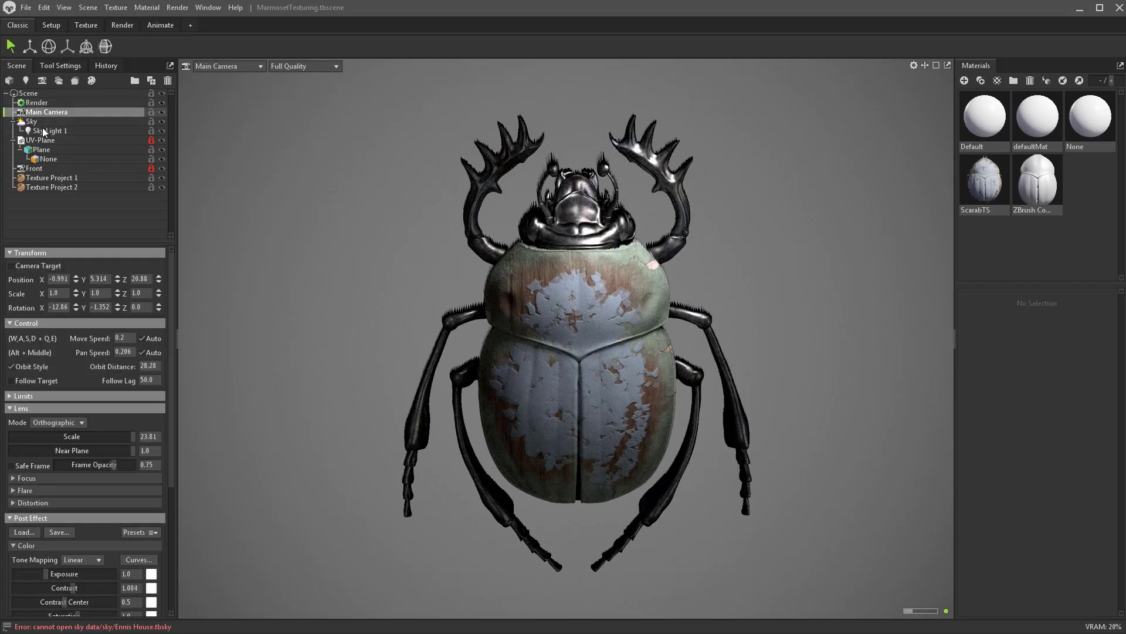
left_click(61, 306)
type("0")
key("Tab")
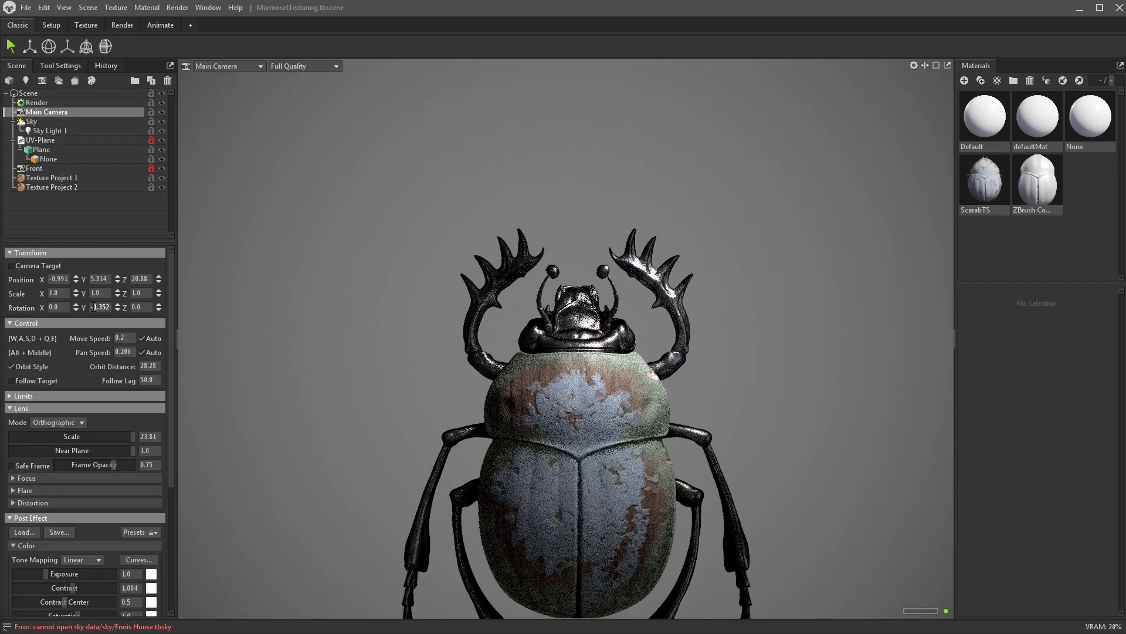
type("0")
key("Return")
middle_click_drag(796, 344, 753, 231, "alt")
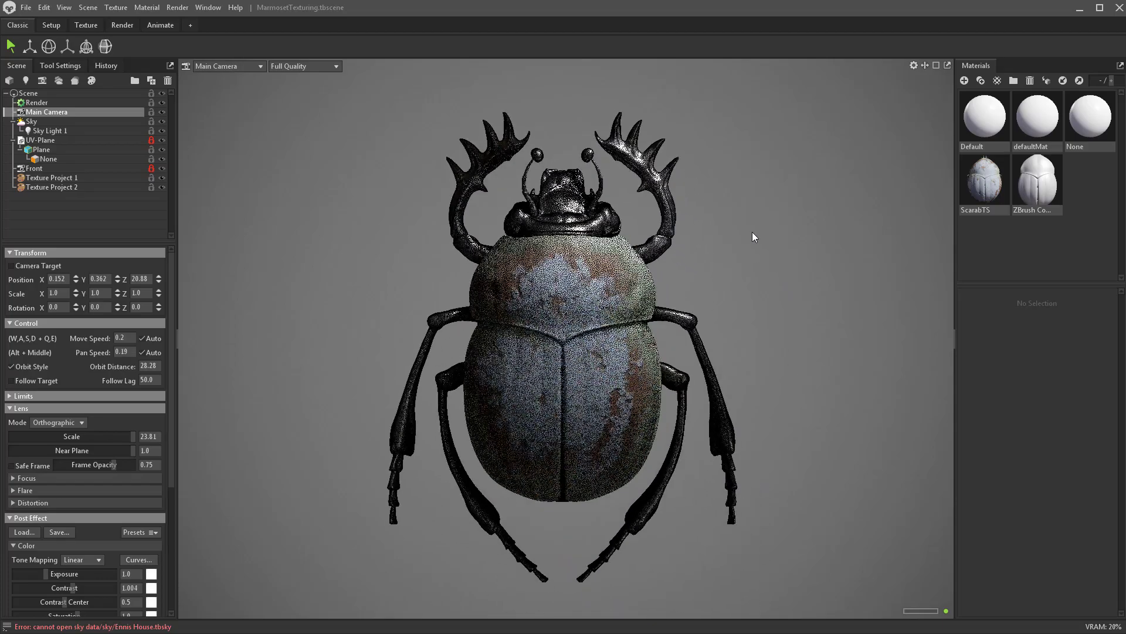
mouse_move(728, 287)
left_mouse_down("shift")
mouse_move(748, 287)
mouse_move(529, 296)
mouse_move(717, 297)
left_mouse_up("shift")
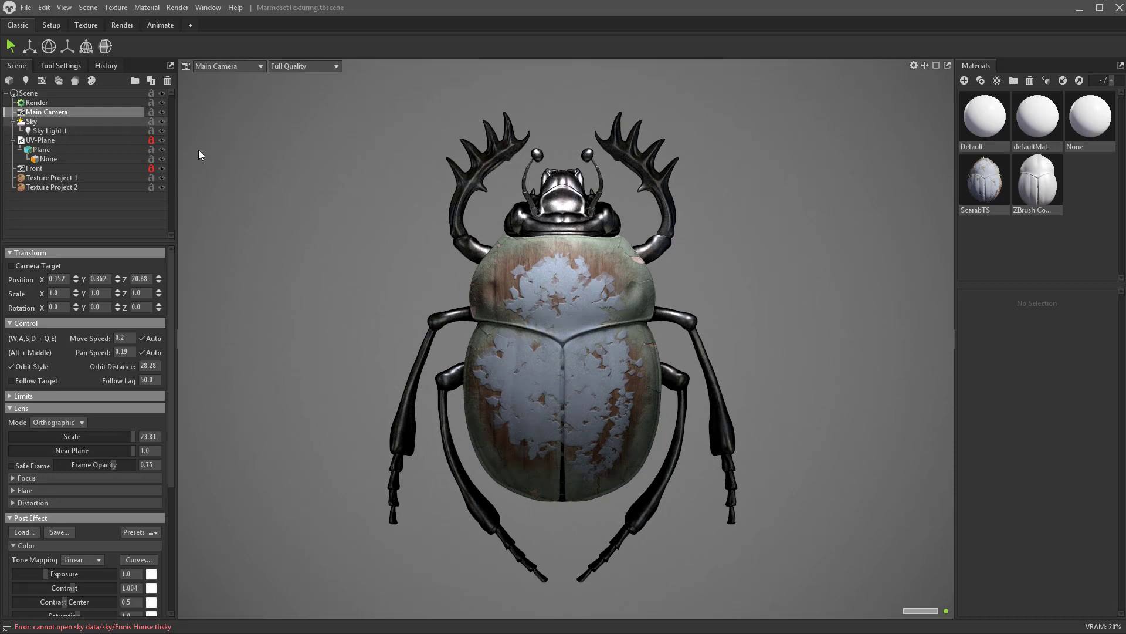
key("l")
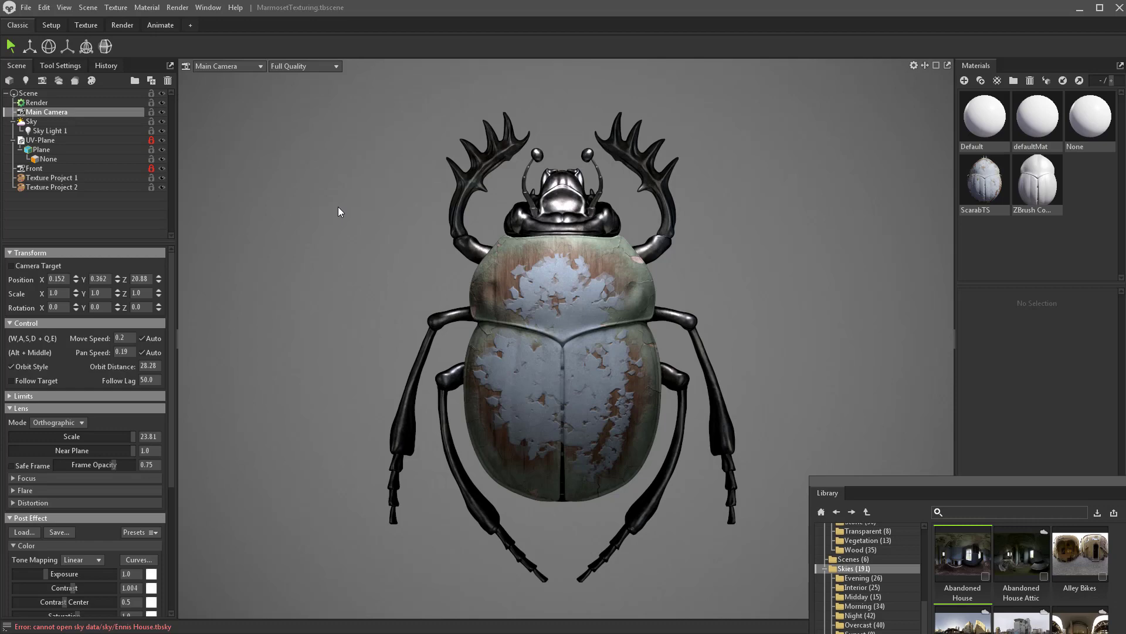
left_click_drag(846, 476, 382, 151)
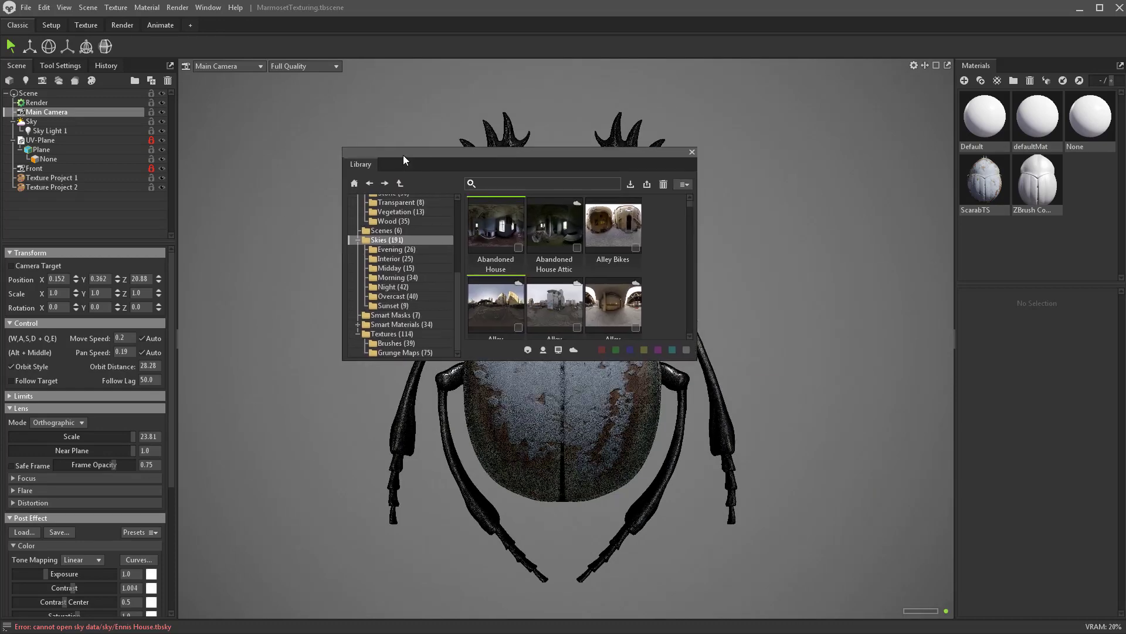
left_click(692, 154)
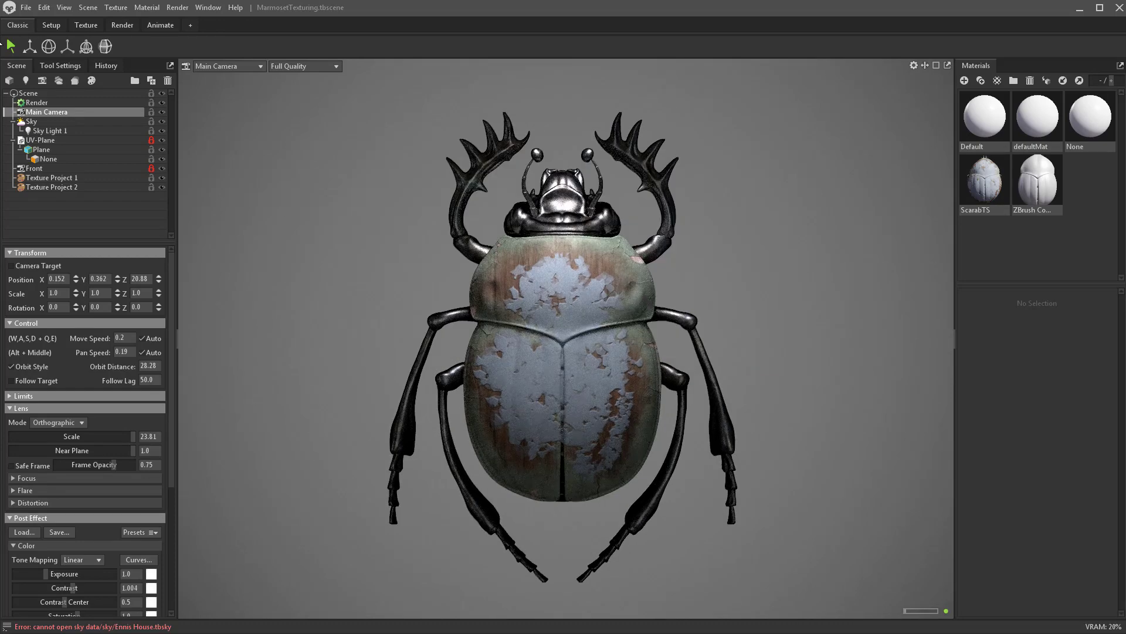
left_click(79, 31)
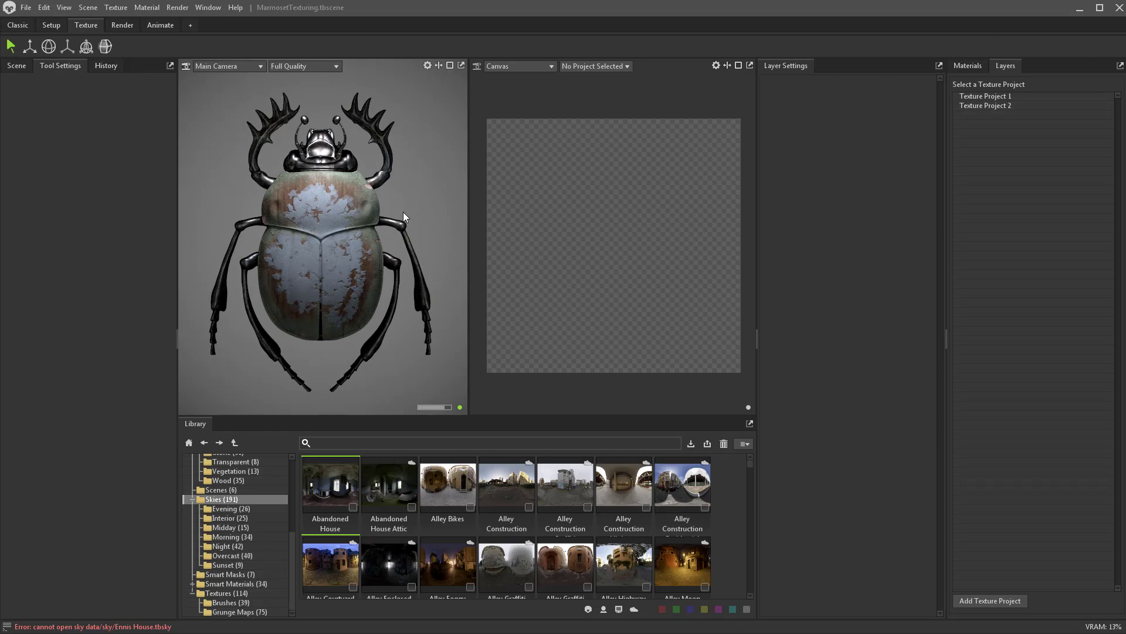
left_click(18, 25)
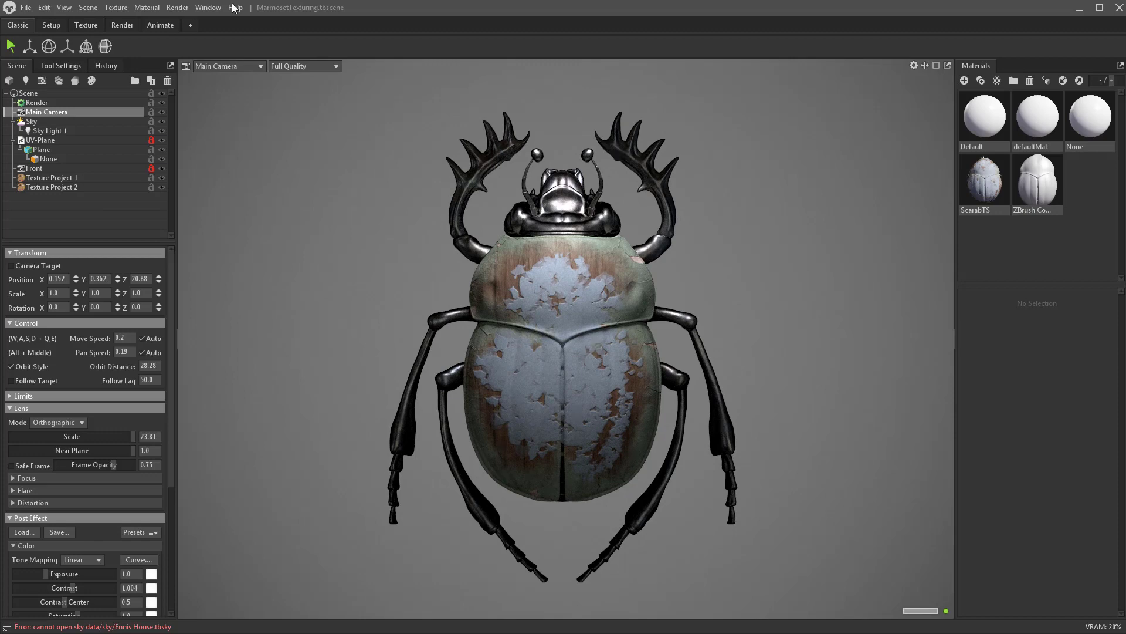
Open the asset library and dock it beneath the viewport in the Classic workspace
left_click(208, 7)
left_click(219, 43)
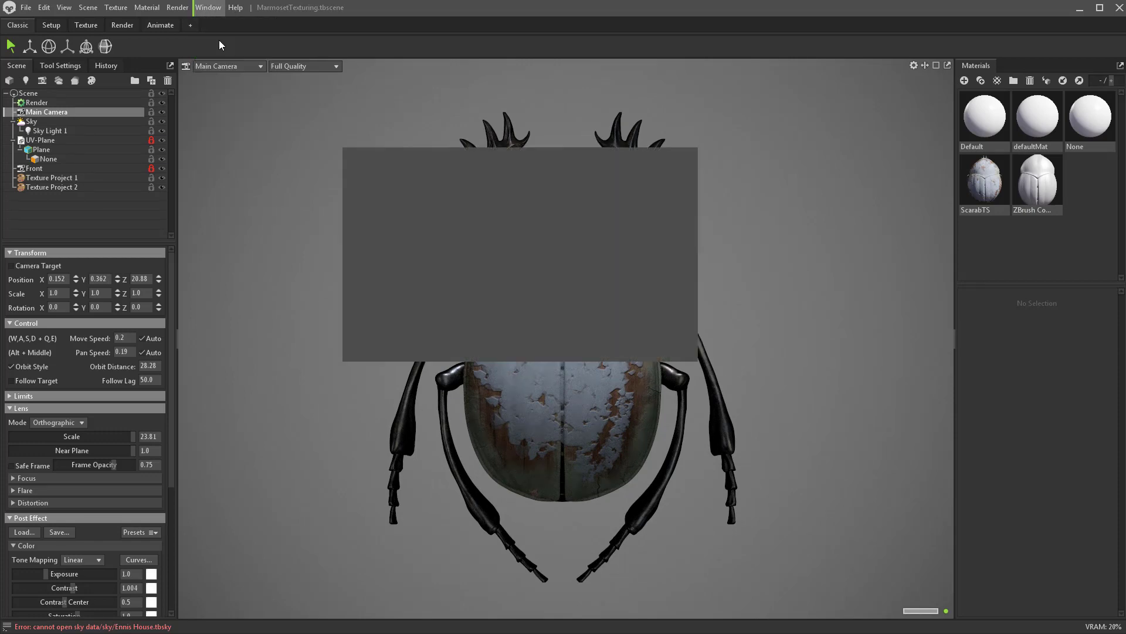
left_click_drag(425, 153, 441, 616)
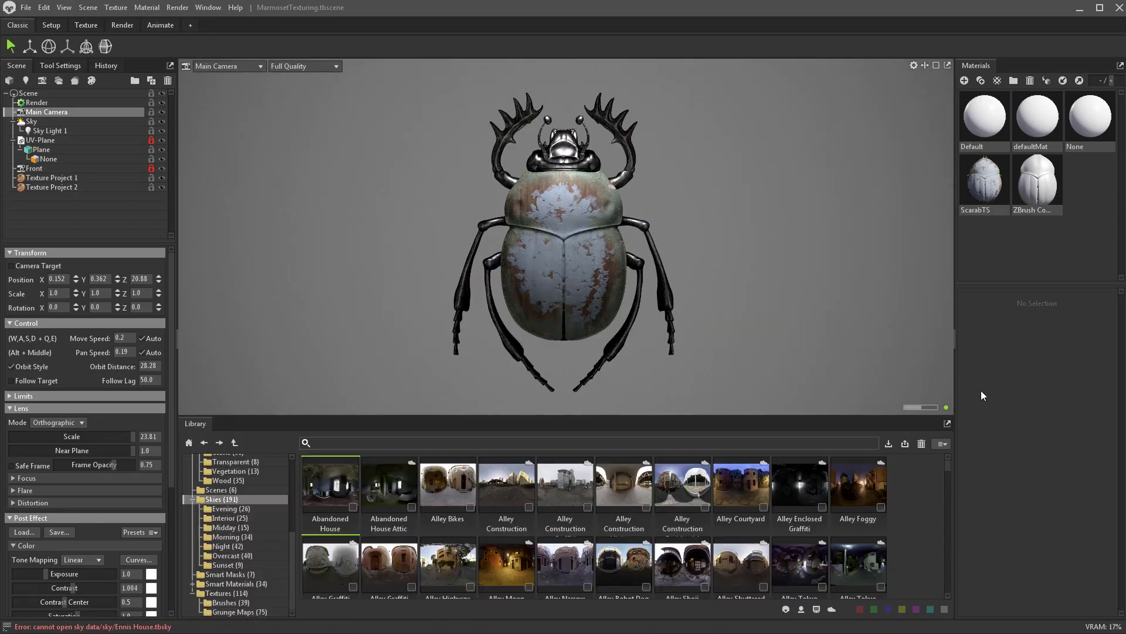
left_click(947, 423)
left_click_drag(948, 423, 640, 607)
Apply the Sapphire material from the library's Transparent materials to the beetle plane
scroll(206, 550, "up", 5)
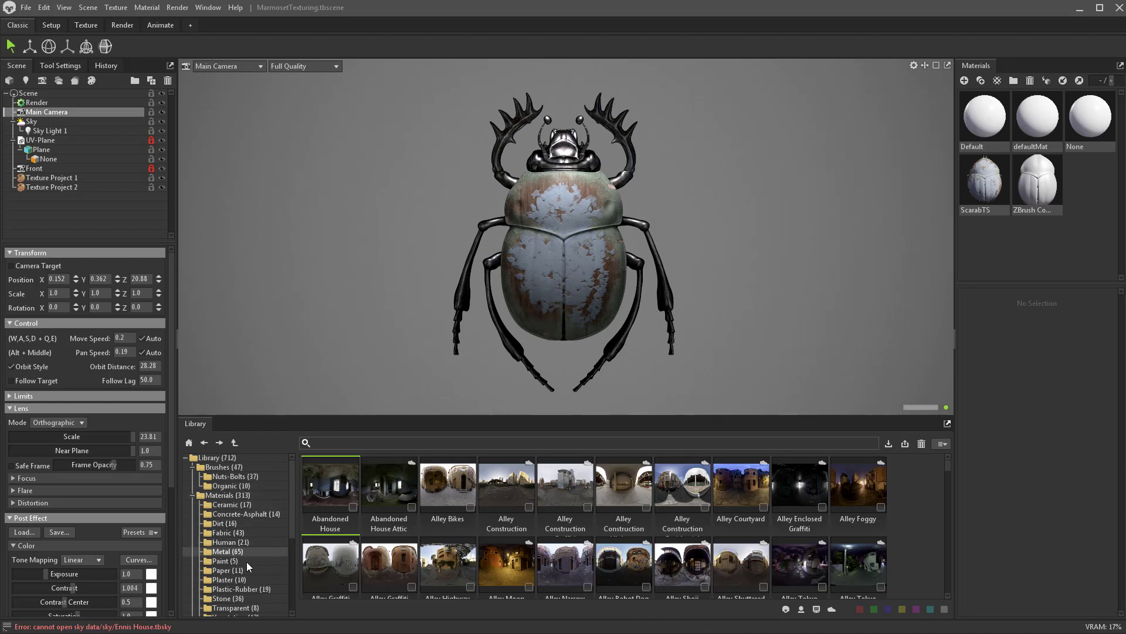
scroll(247, 562, "down", 1)
left_click(229, 580)
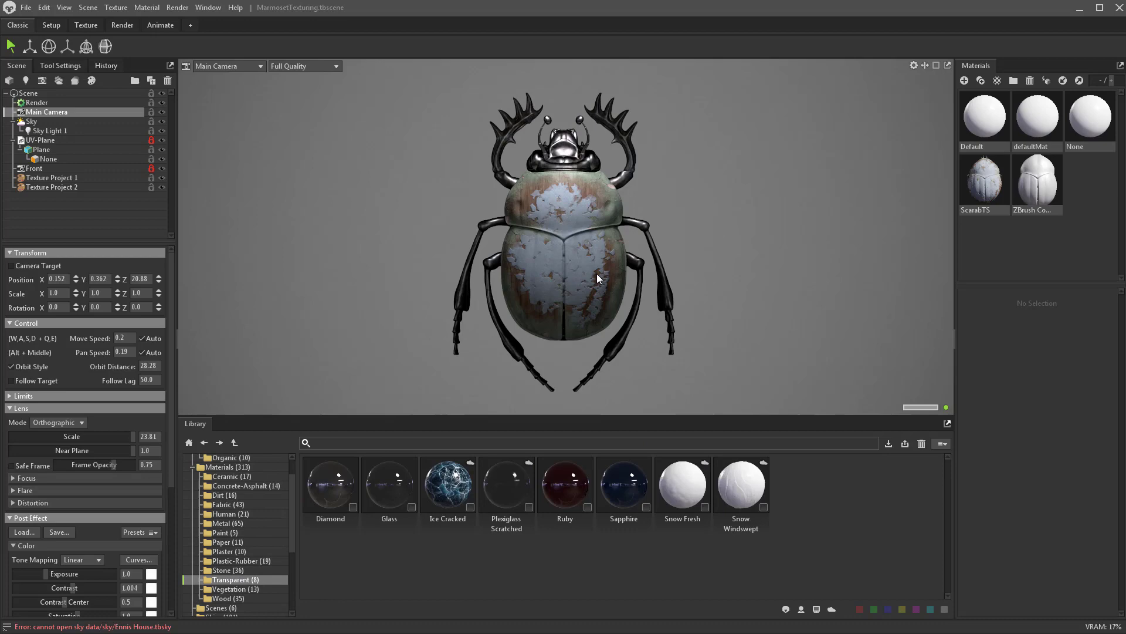
scroll(604, 274, "up", 1)
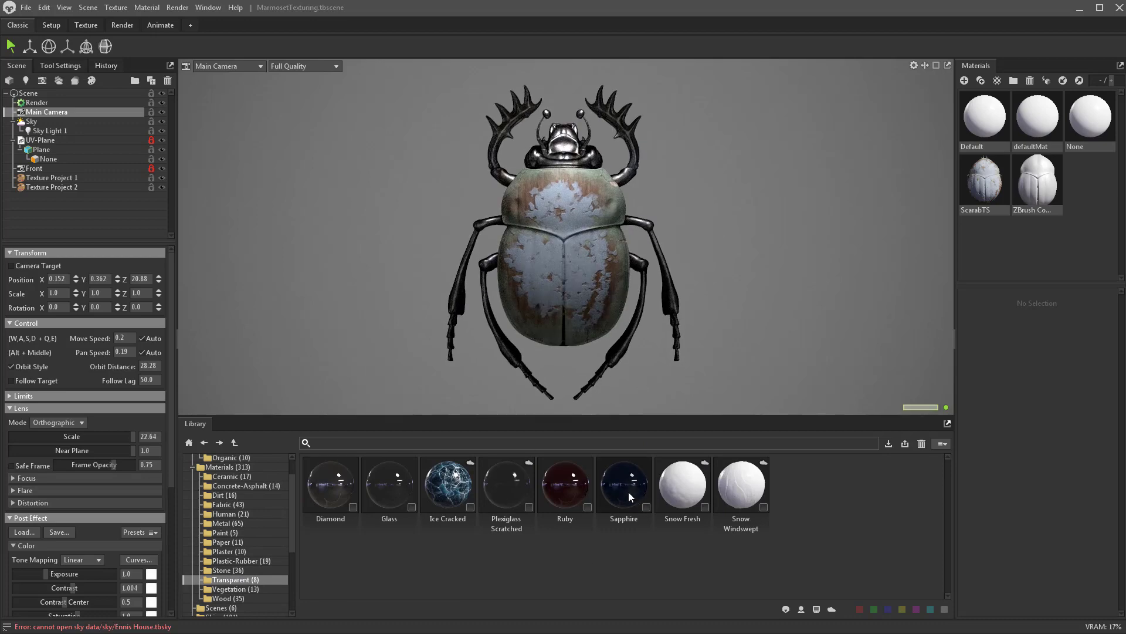
left_click_drag(628, 492, 584, 279)
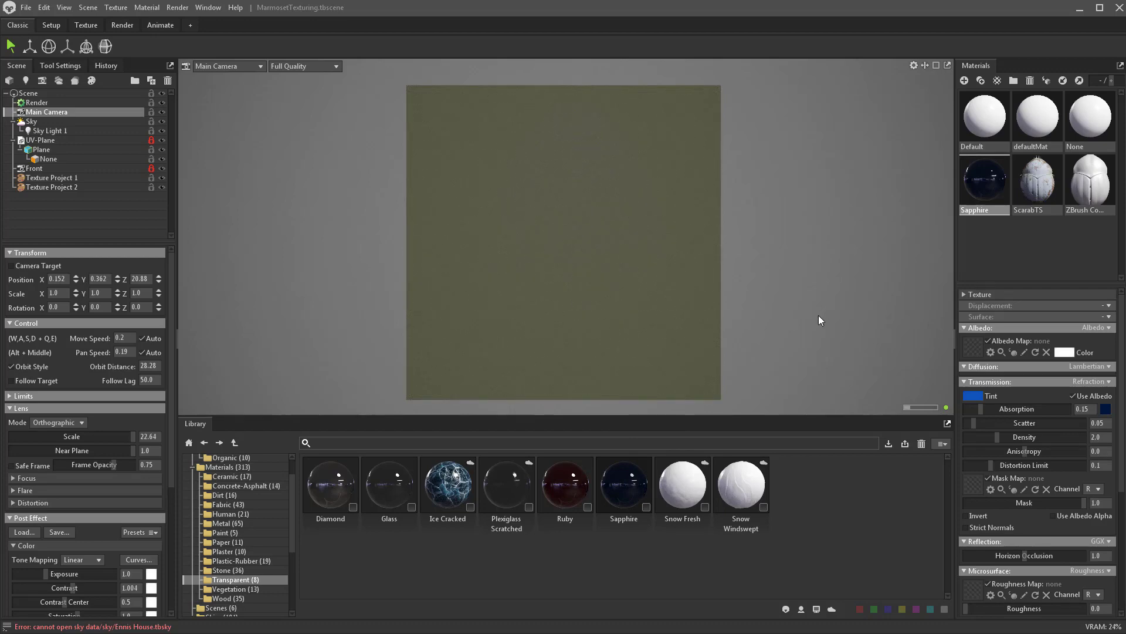
Replace the sky with the Mountains Overlooking preset from the Midday skies and rotate its lighting slightly
left_click(44, 121)
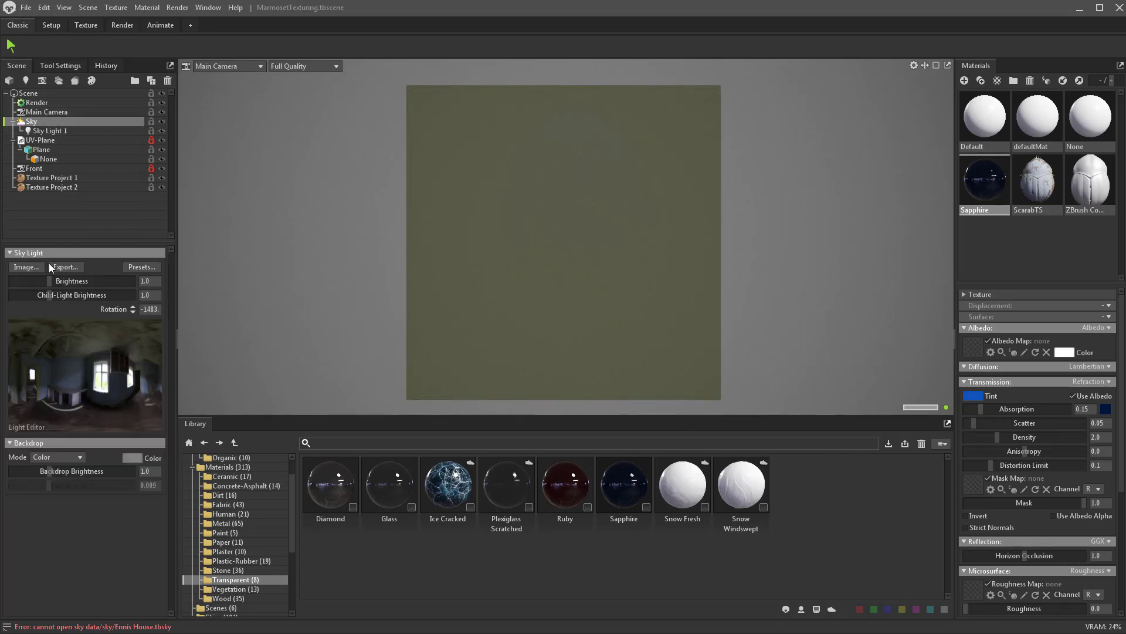
scroll(210, 563, "down", 4)
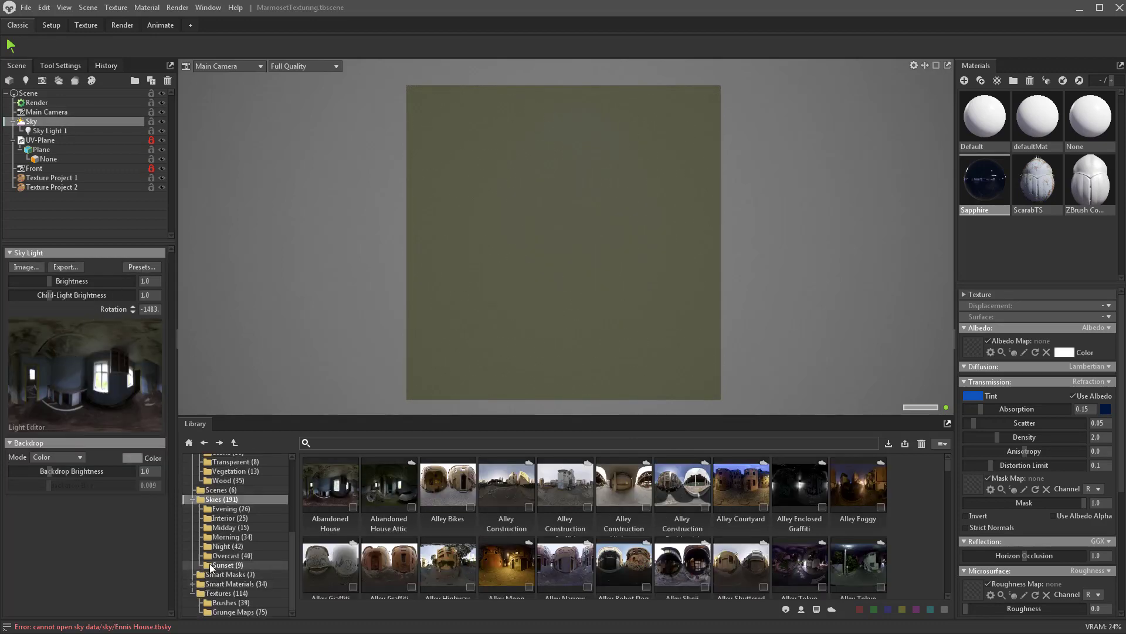
left_click(227, 526)
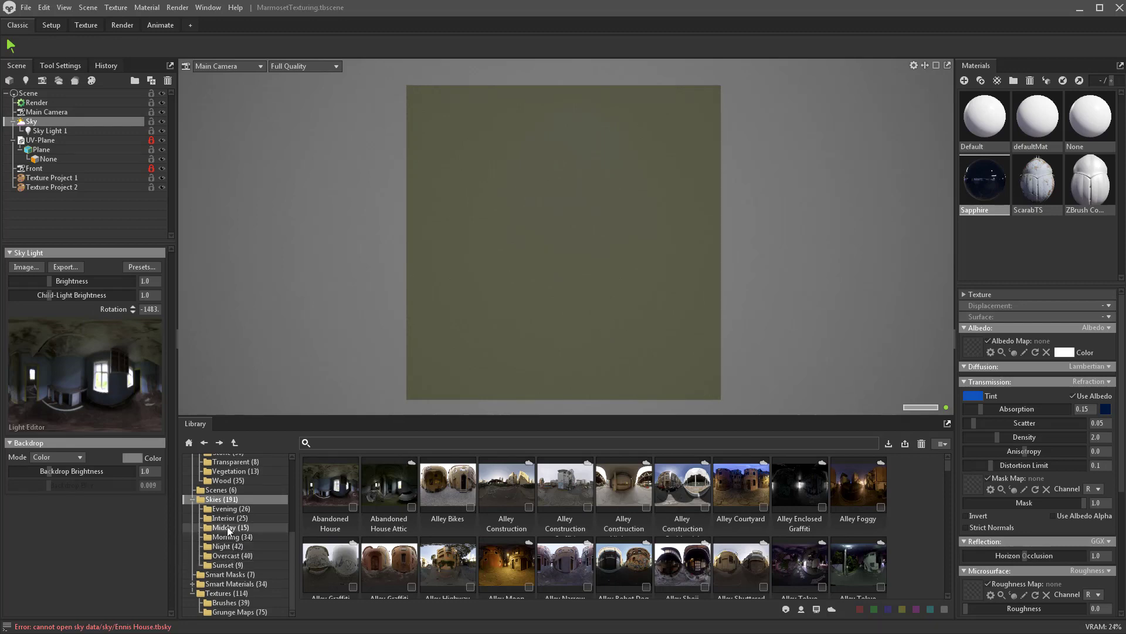
left_click(501, 487)
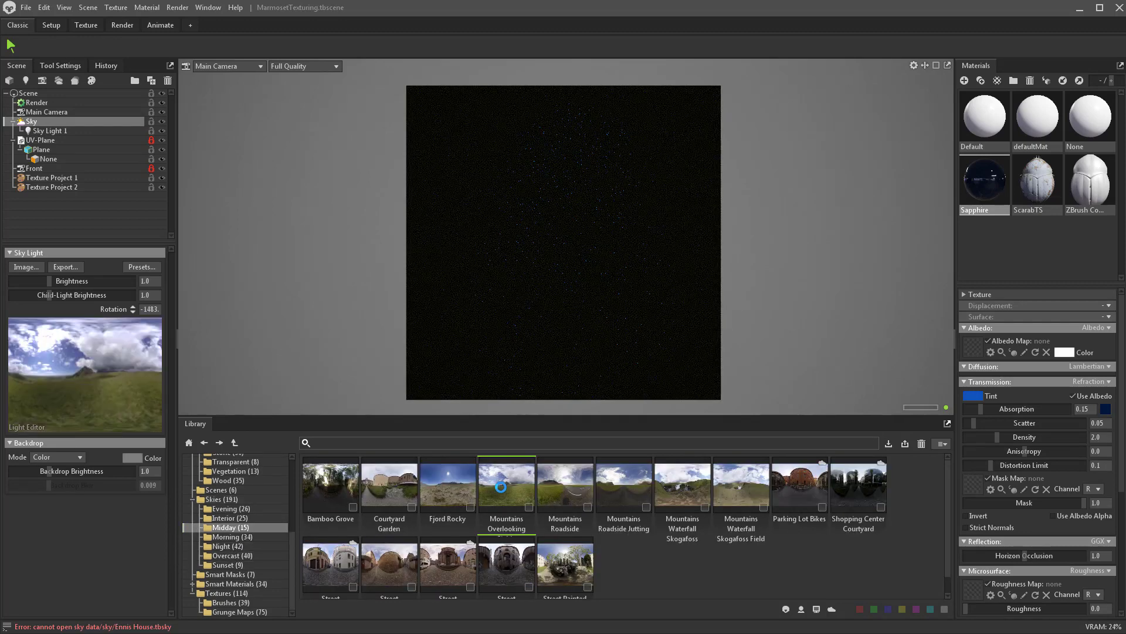
left_click_drag(586, 261, 629, 192, "shift")
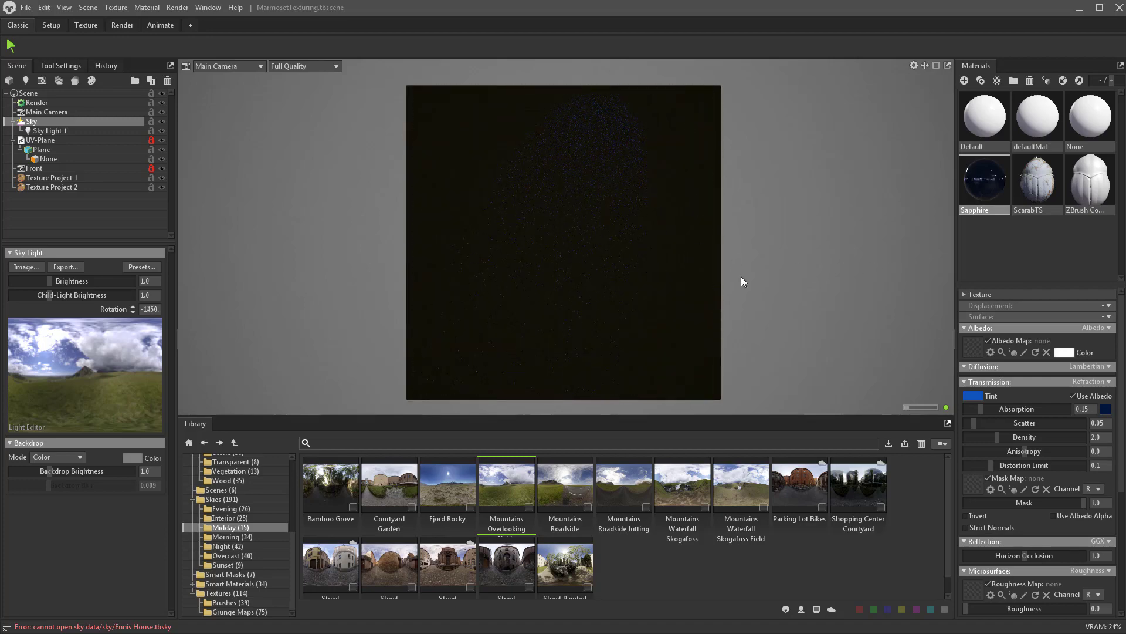
Select the Sapphire material and look over the map files in the ZBrushCompositorData folder in File Explorer
double_click(991, 192)
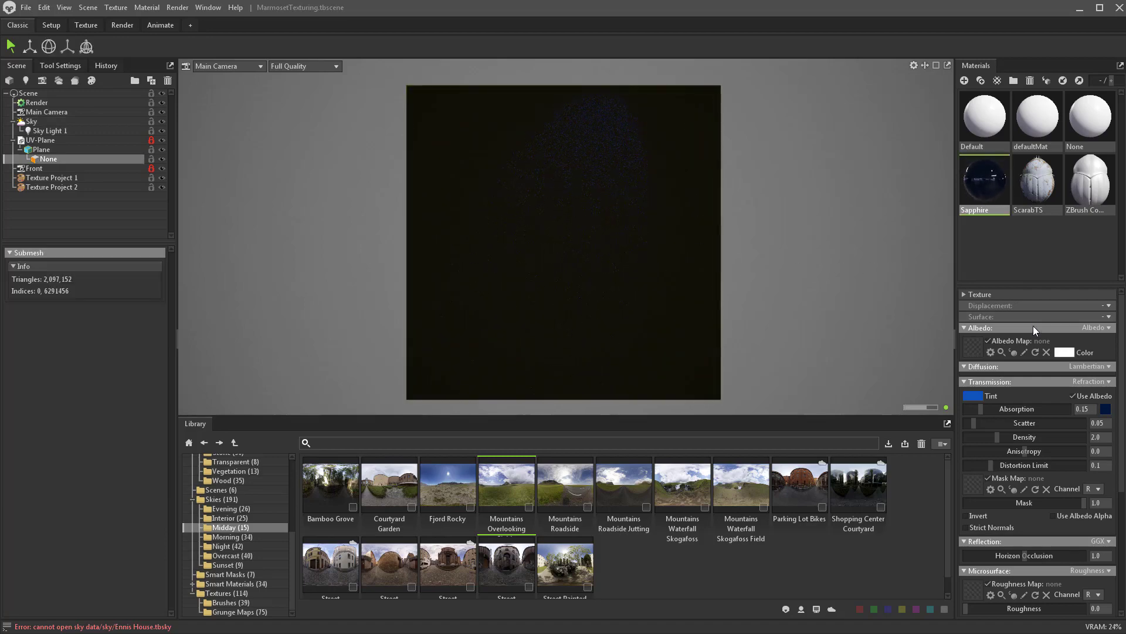
left_click_drag(317, 632, 305, 280)
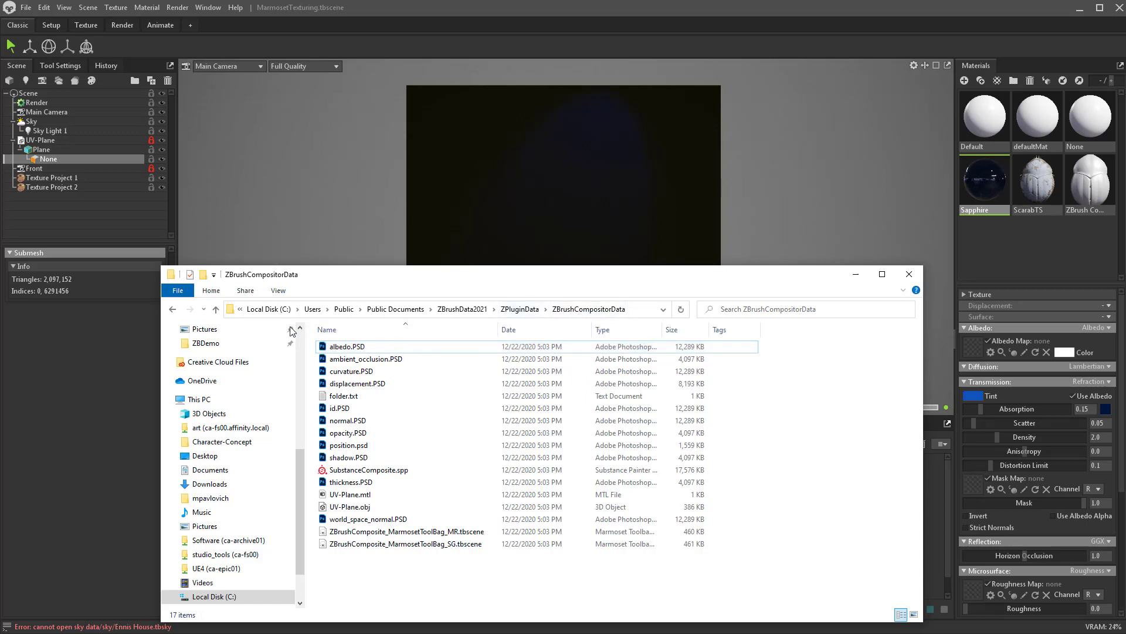
left_click(856, 274)
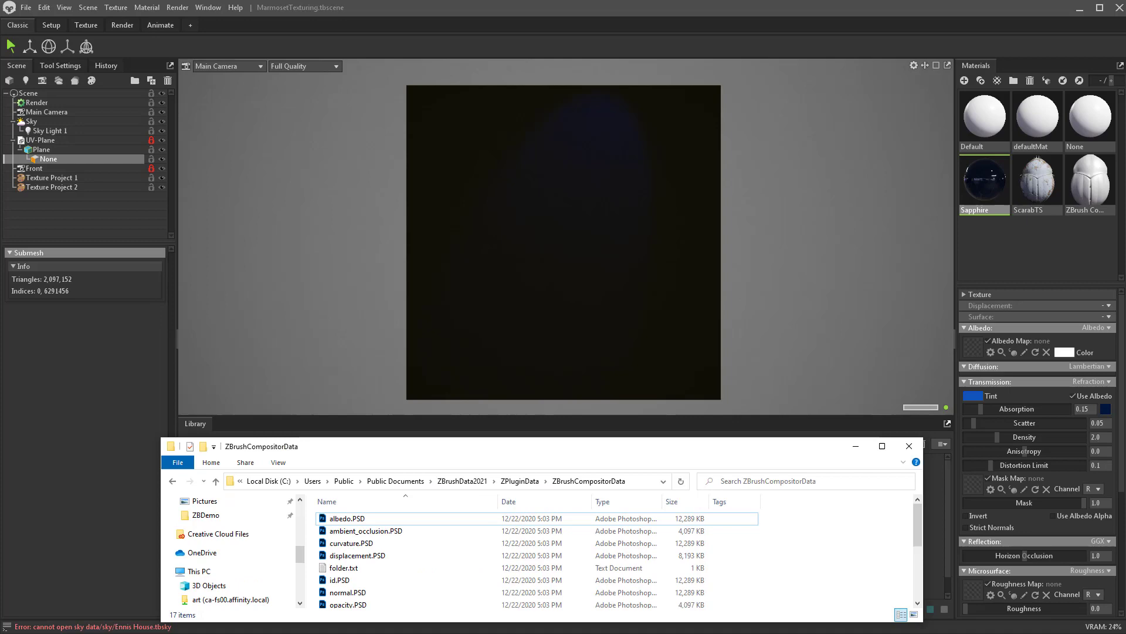
Delete Sky Light 1 from the scene and select the sky
left_click(45, 132)
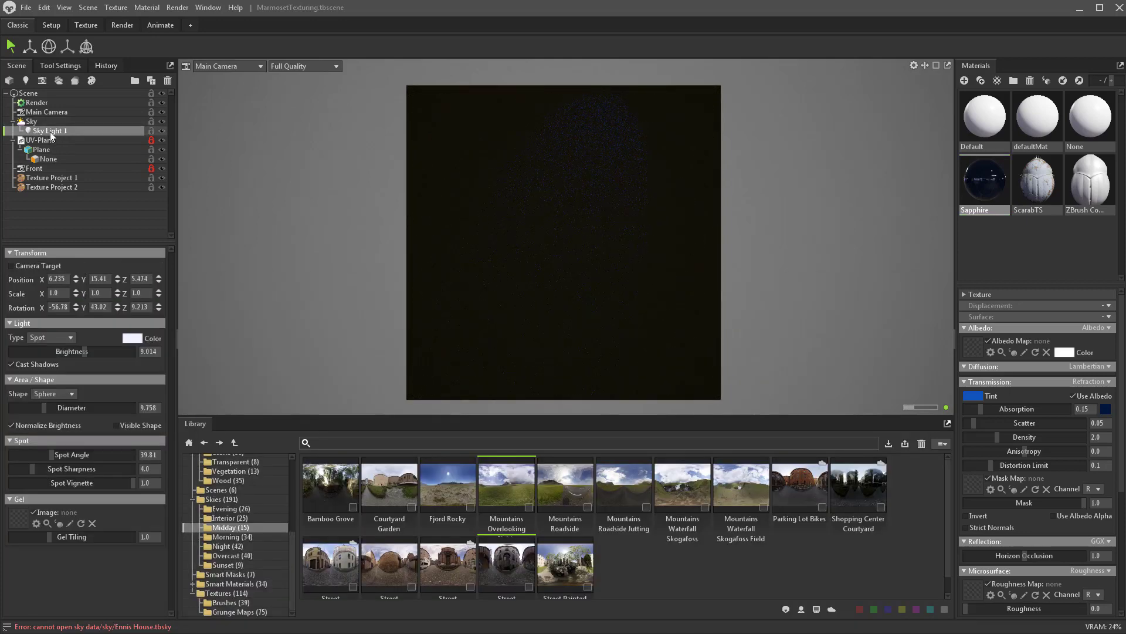
key("Delete")
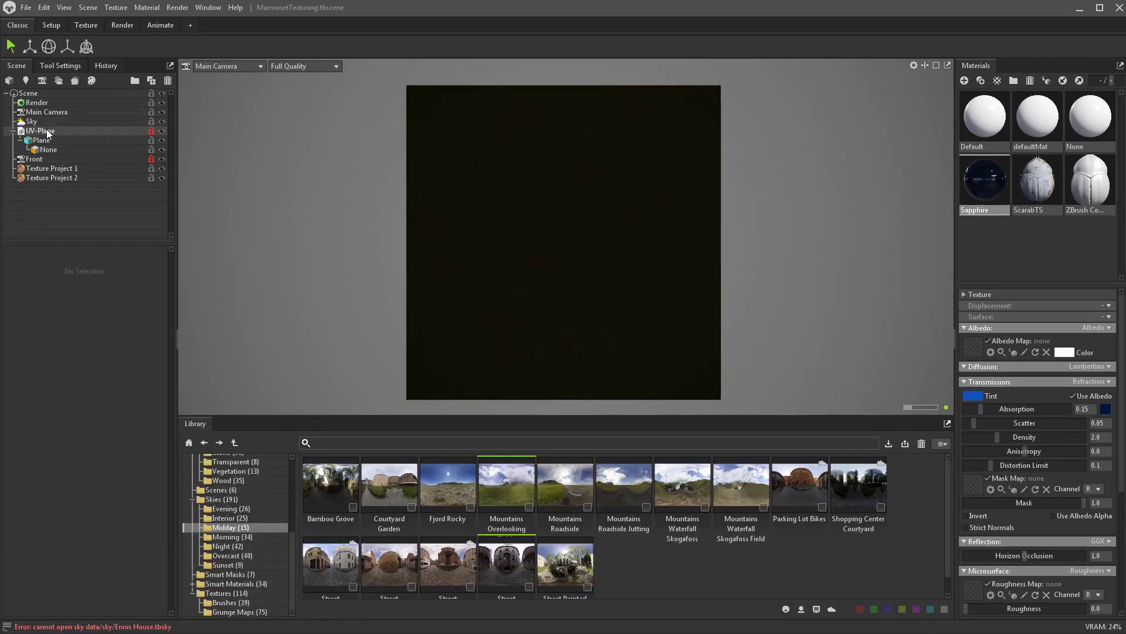
left_click(52, 122)
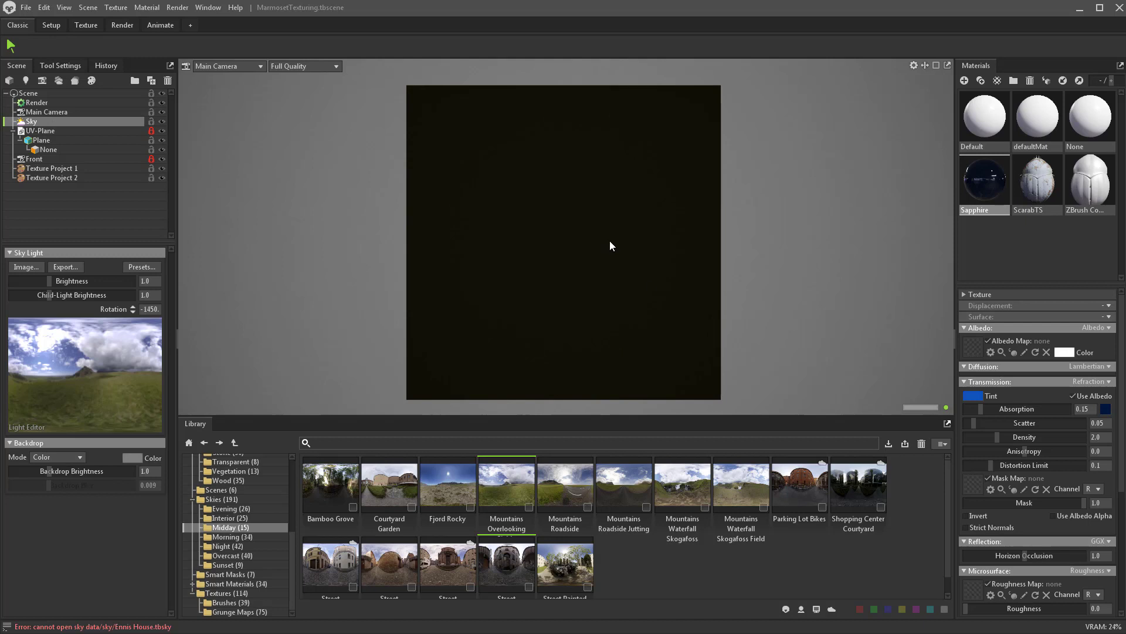
Enable Height displacement on the Sapphire material, assign displacement.PSD as its map, and set the displacement scale to about 0.231
double_click(994, 186)
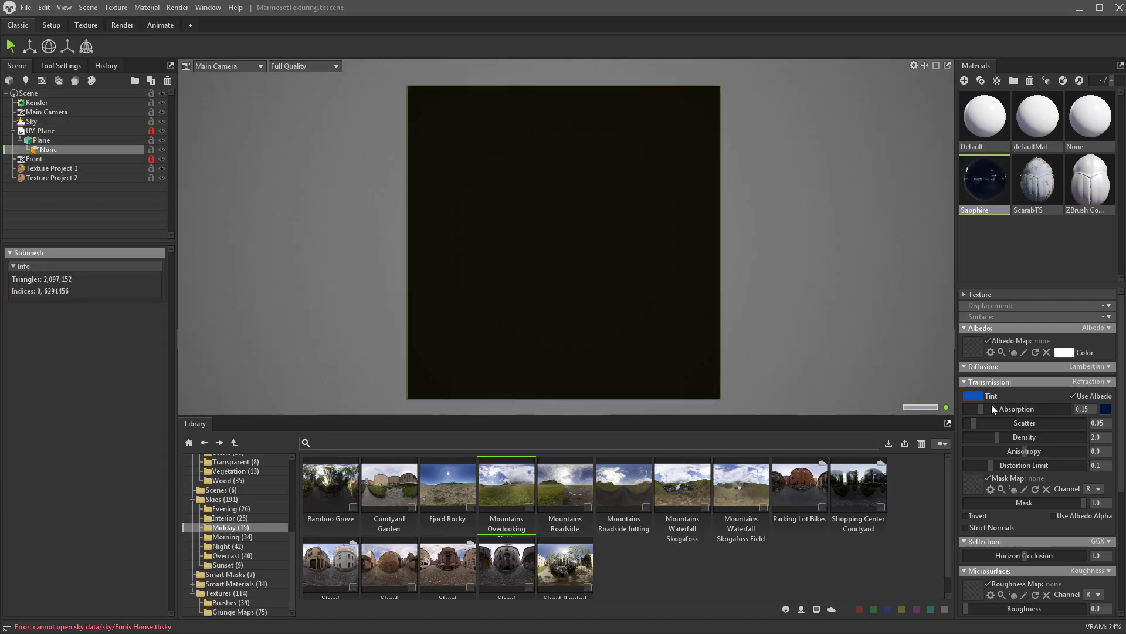
scroll(1040, 379, "down", 2)
scroll(1040, 379, "up", 2)
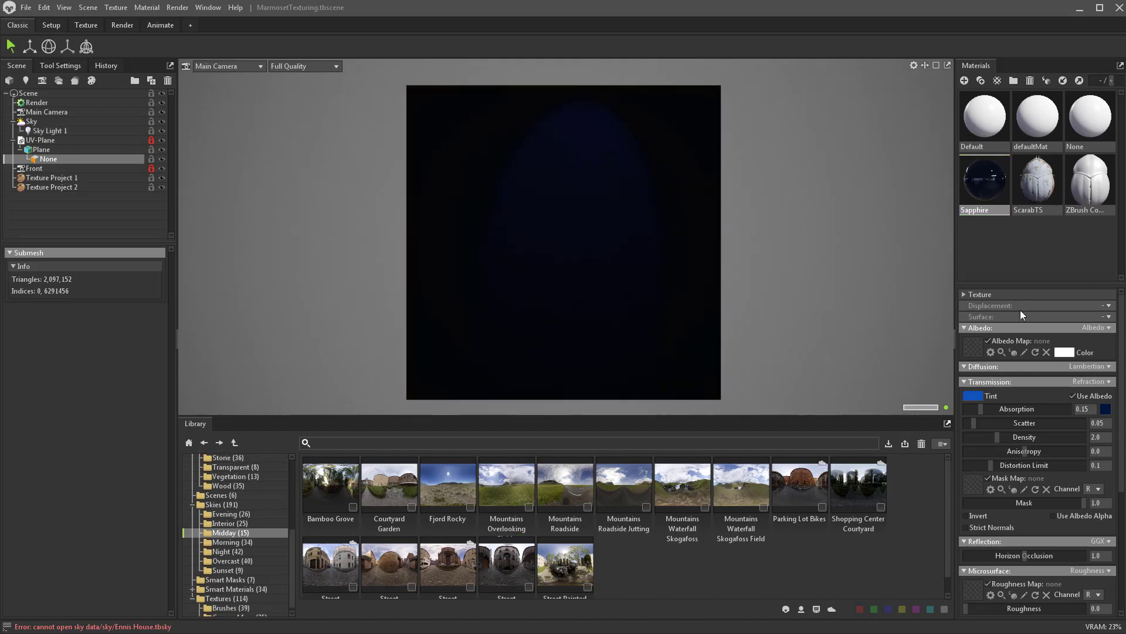
left_click(1096, 307)
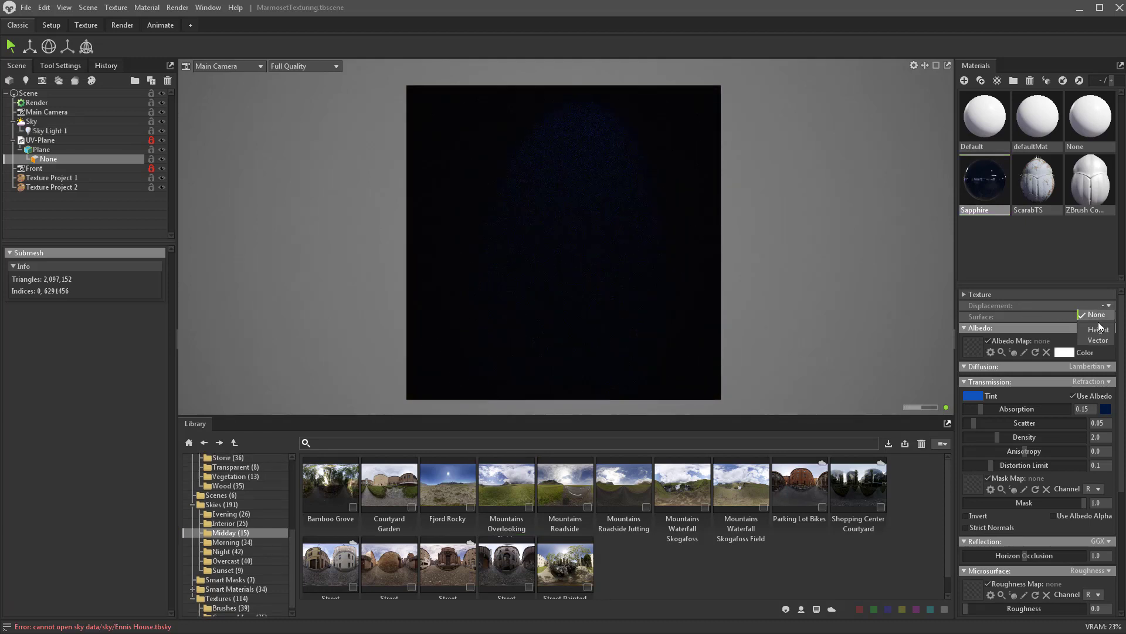
left_click(1098, 326)
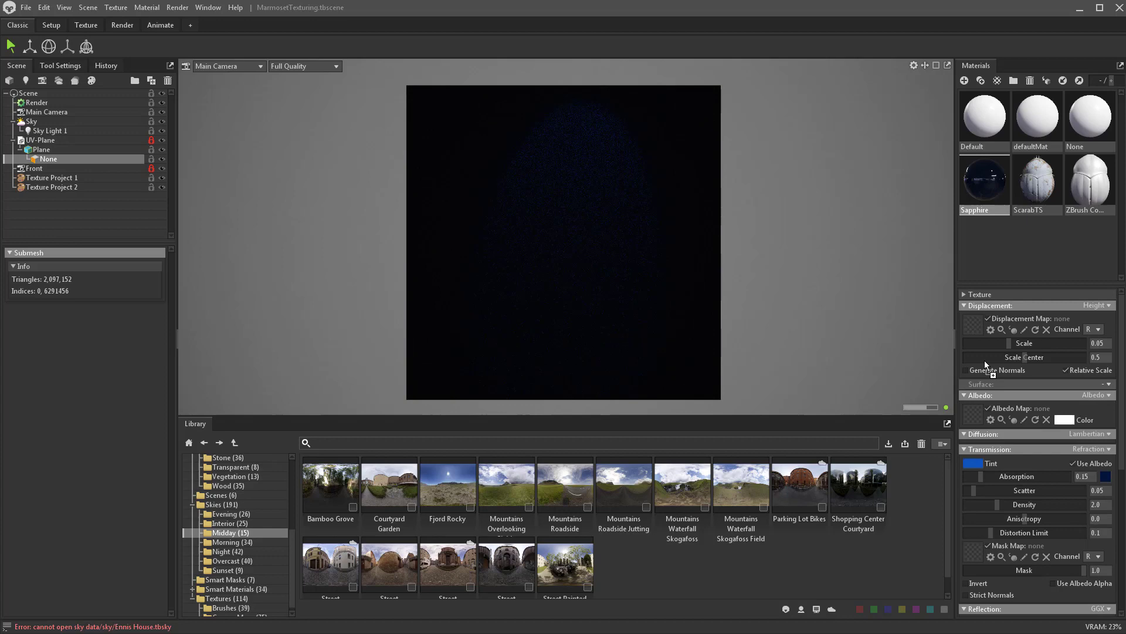
left_click_drag(978, 320, 1038, 343)
left_click(784, 279)
left_click_drag(784, 279, 689, 315)
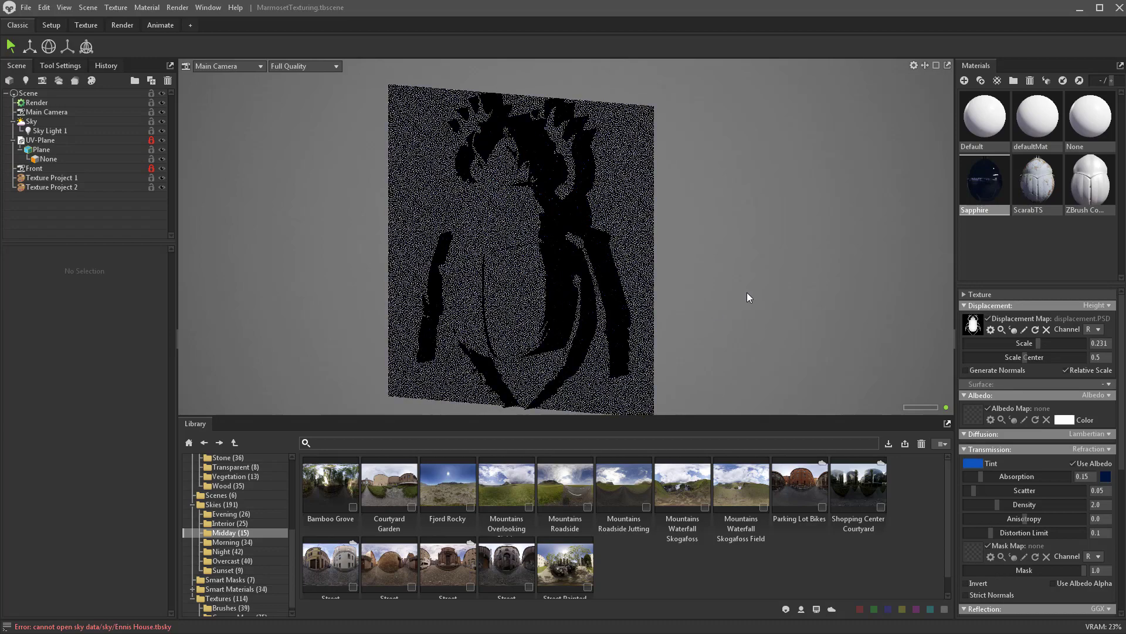
mouse_move(724, 295)
left_mouse_down()
mouse_move(811, 270)
mouse_move(692, 292)
mouse_move(731, 293)
left_mouse_up()
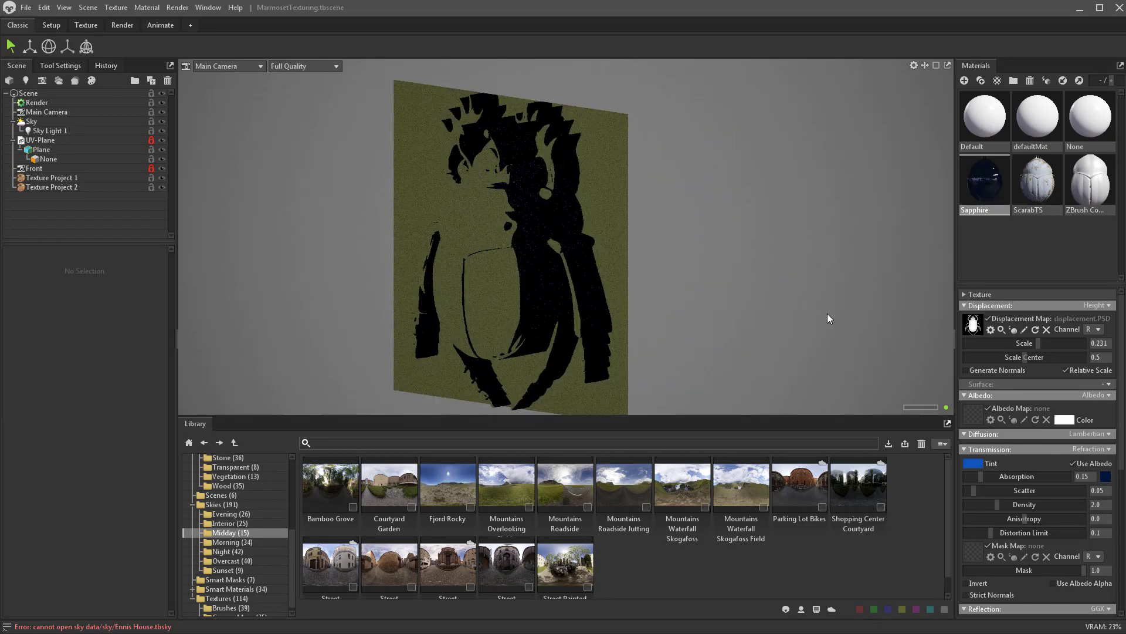
Set the Sapphire material's displacement scale to about 0.249 and set its Albedo to None
left_click_drag(1034, 340, 1029, 347)
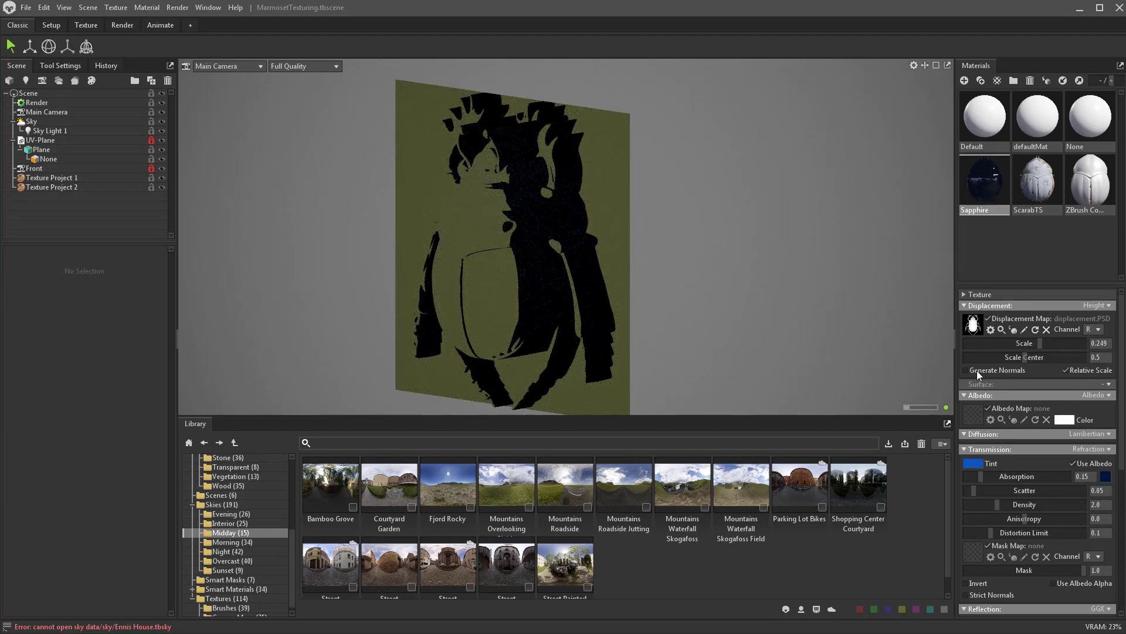
left_click(1108, 397)
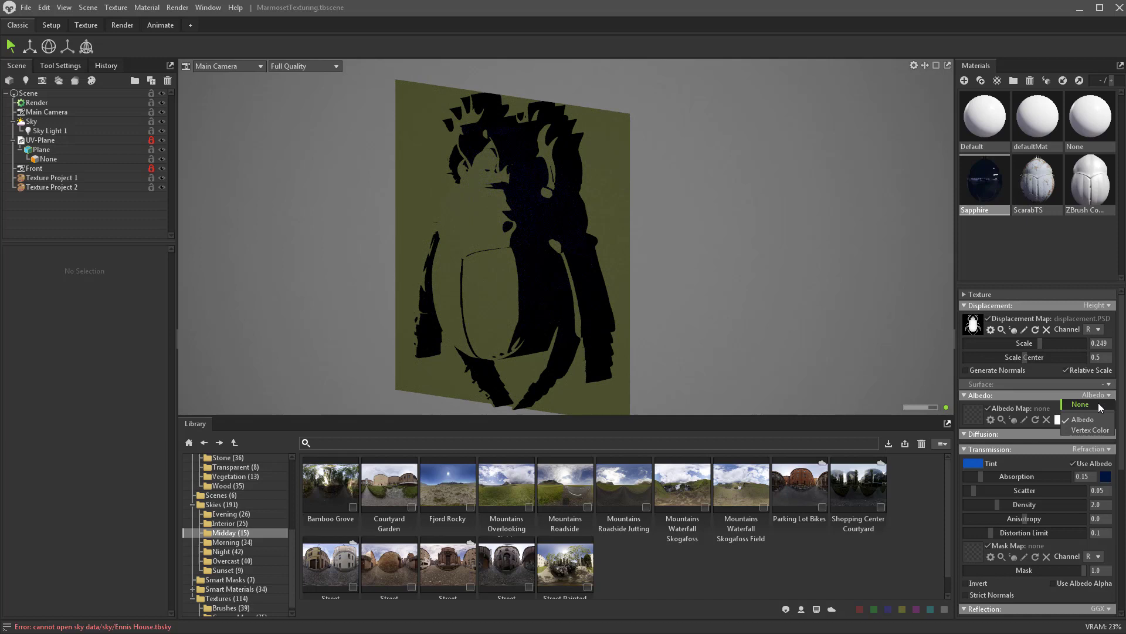
left_click(1080, 404)
scroll(1029, 401, "down", 2)
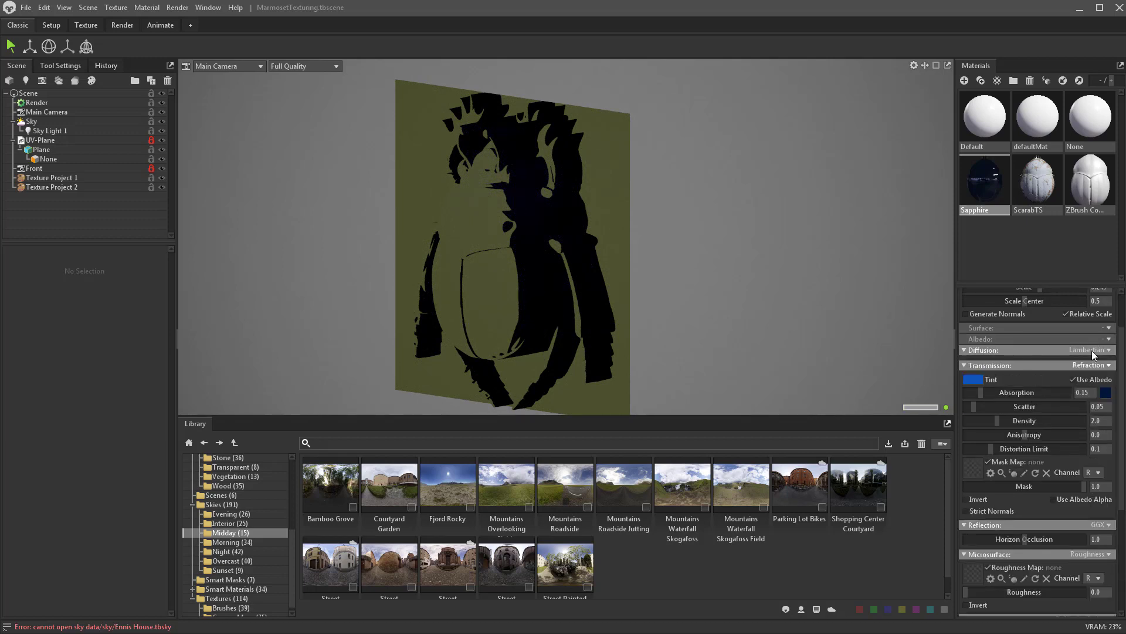
scroll(1028, 403, "down", 1)
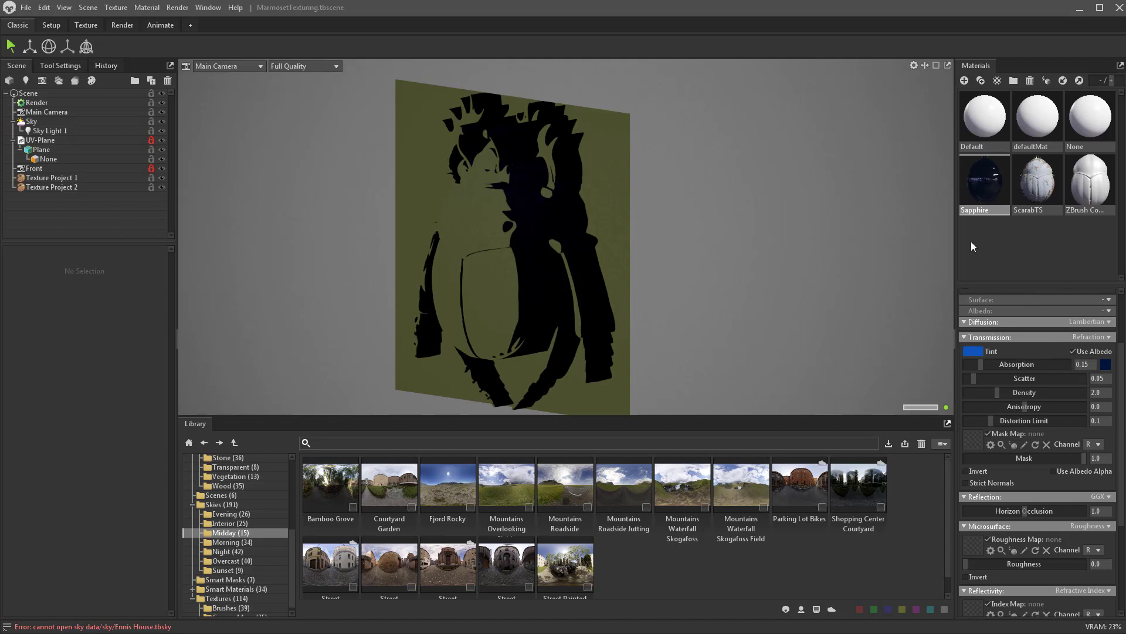
Check the Render object's ray tracing settings and try a roughness of about 0.772 on the Sapphire material
left_click(36, 102)
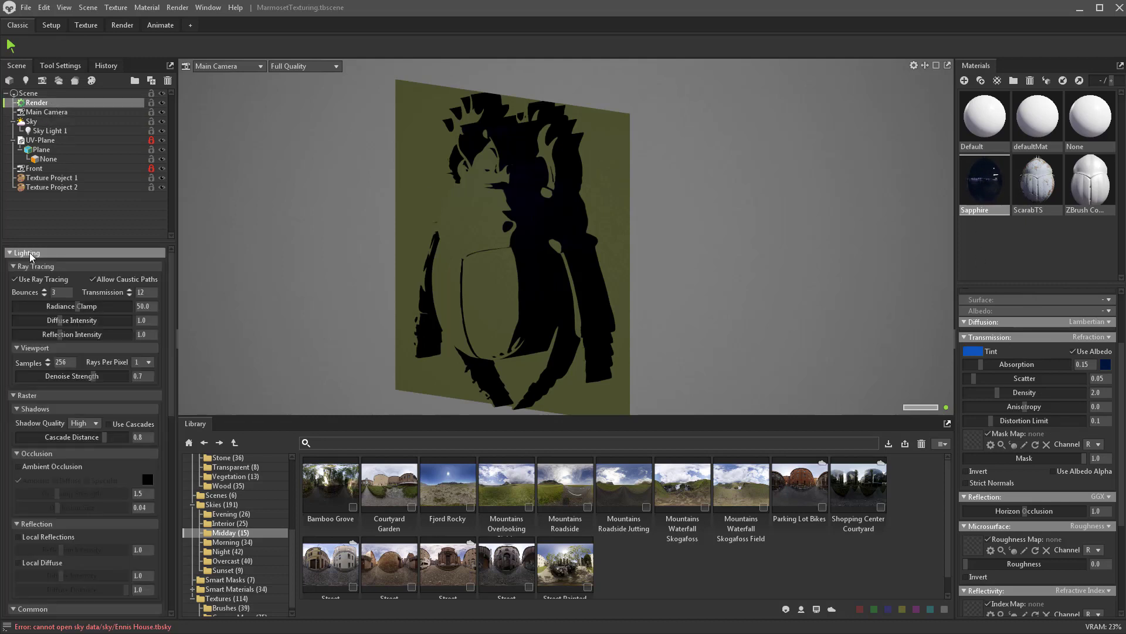
double_click(37, 103)
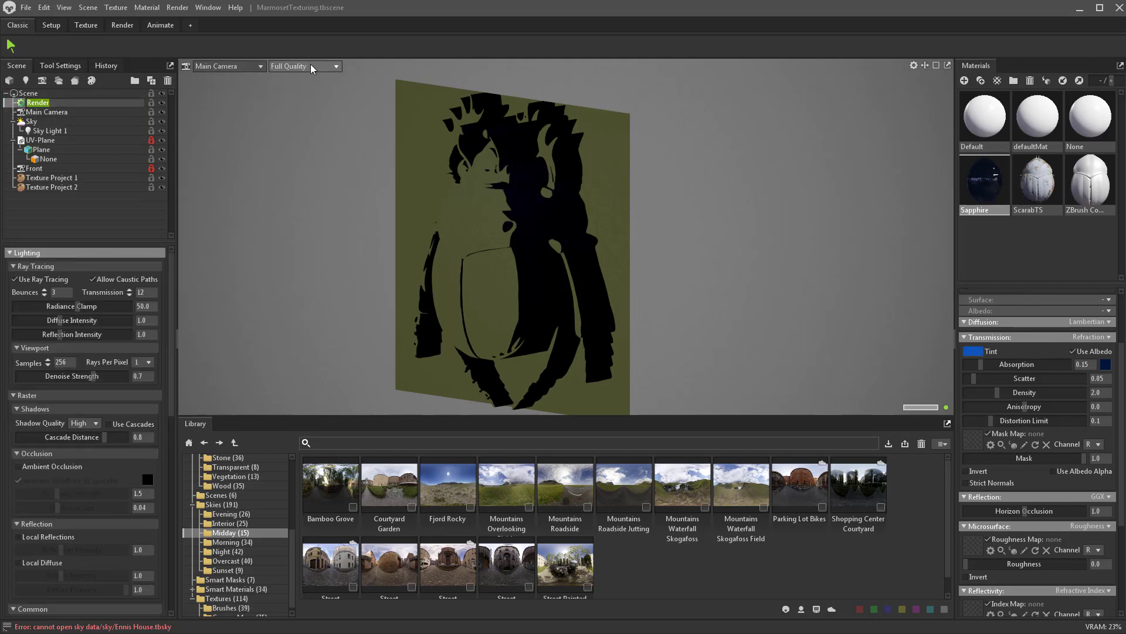
scroll(1024, 413, "down", 3)
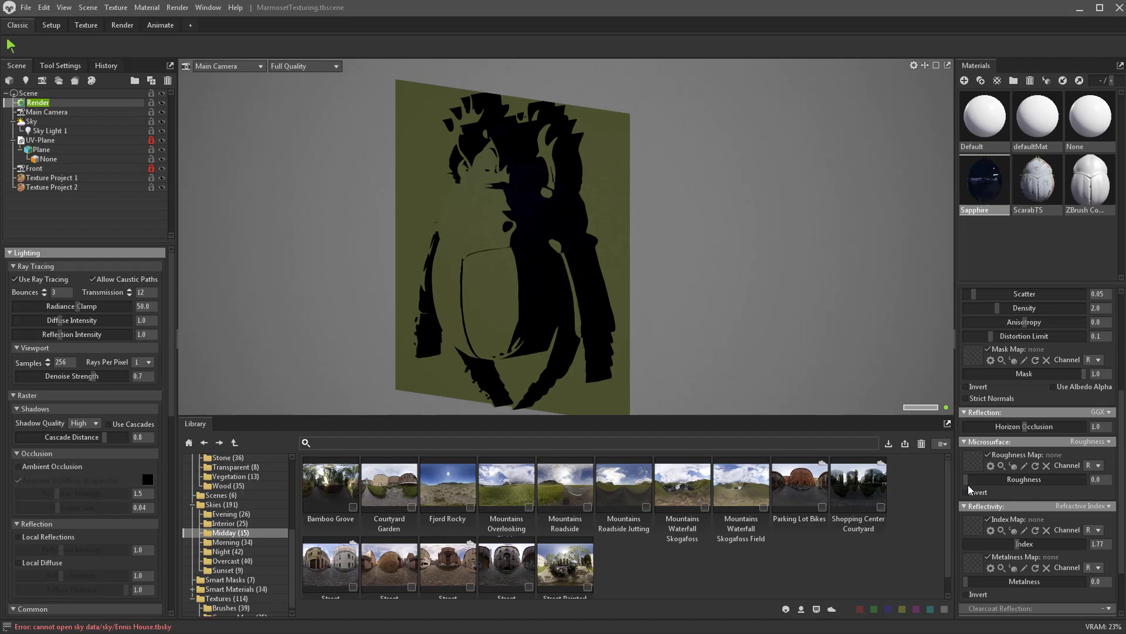
left_click(807, 361)
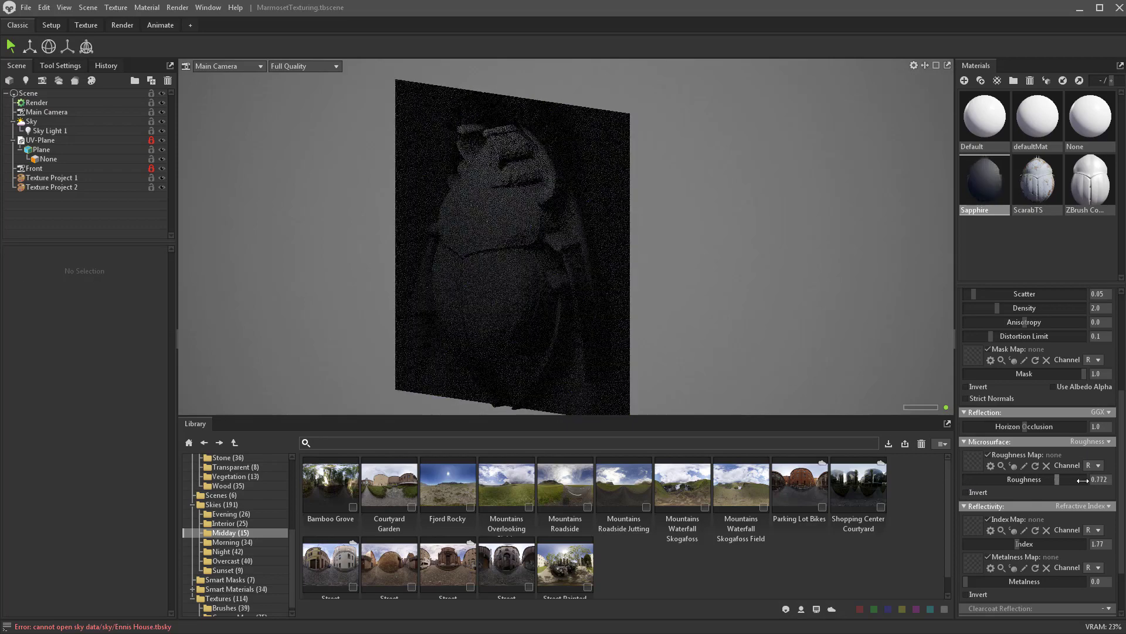
scroll(1033, 517, "down", 2)
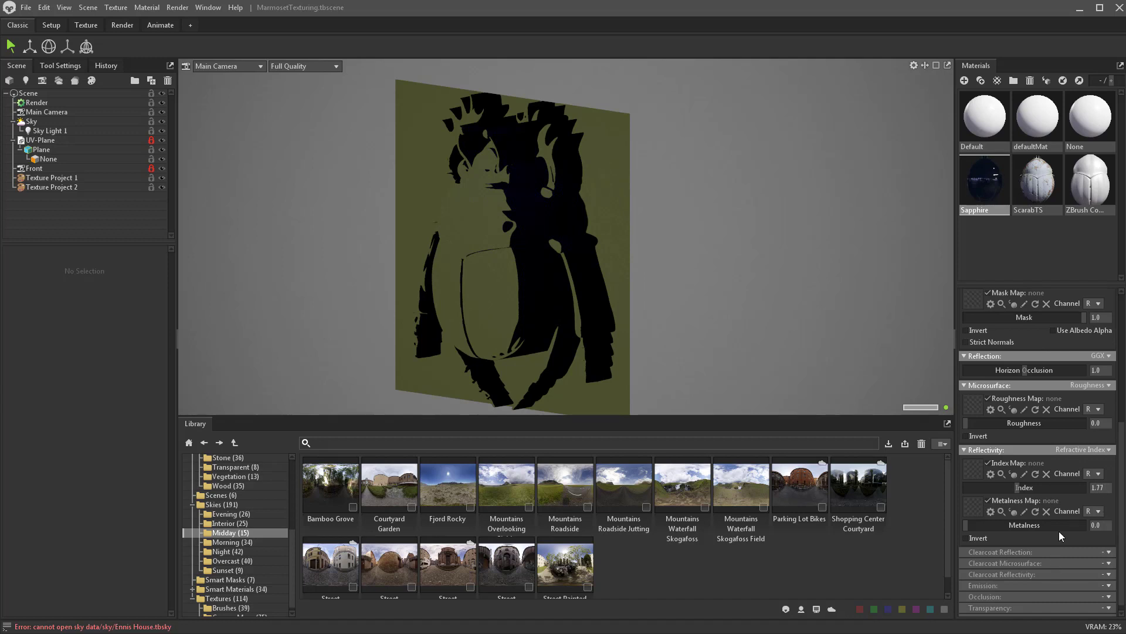
Set the Sapphire material's Surface to Normals and assign normal.PSD as its normal map
scroll(1027, 336, "up", 5)
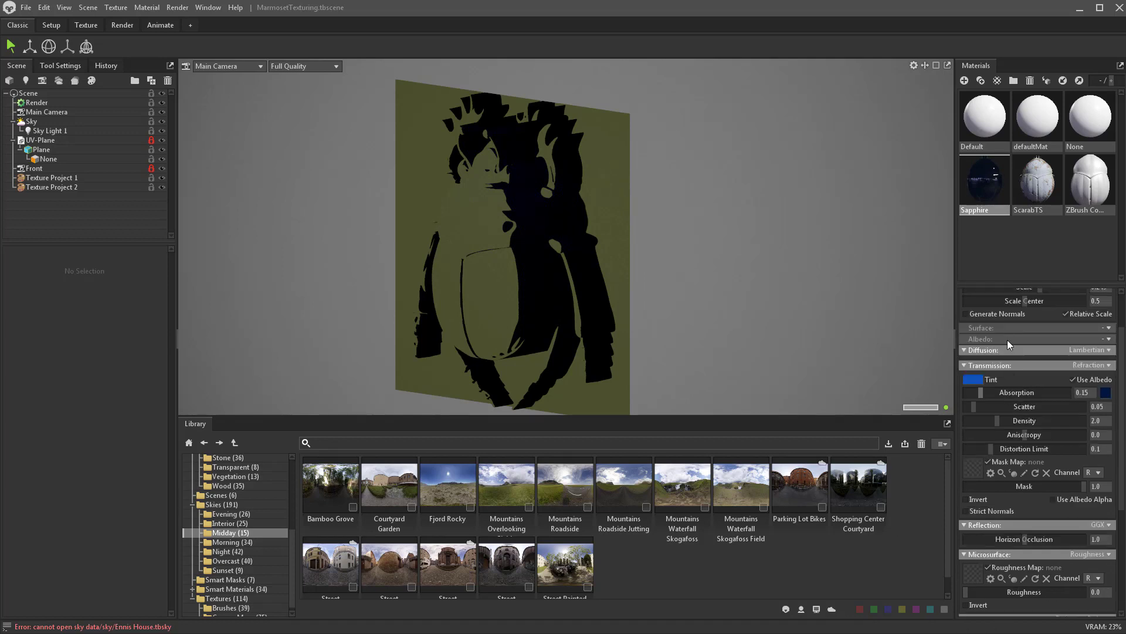
left_click(1114, 385)
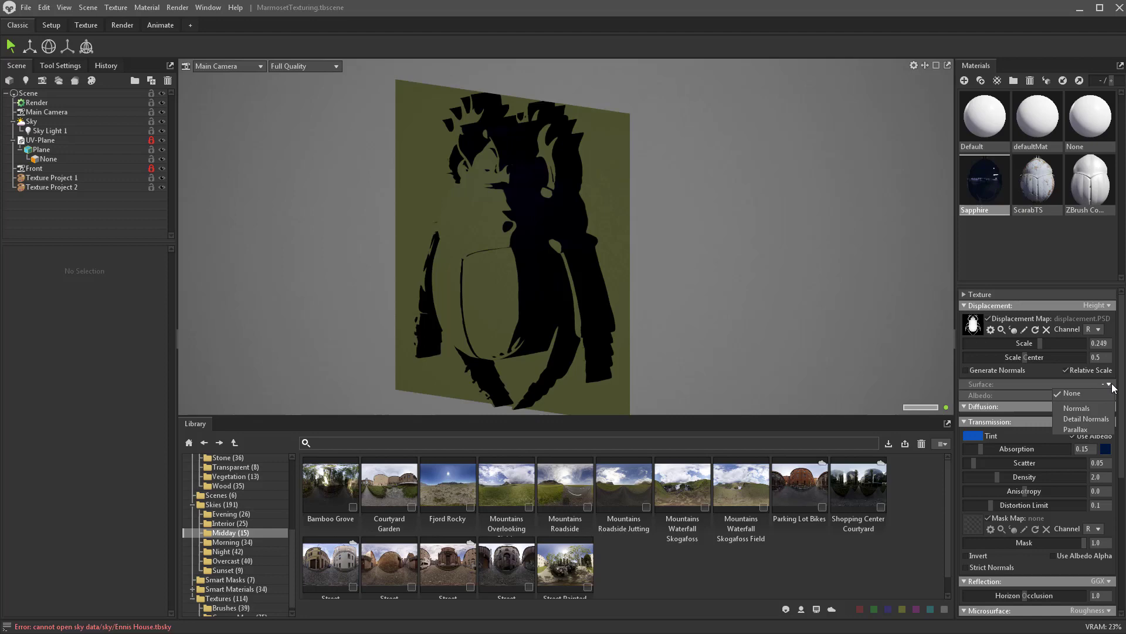
left_click(1095, 409)
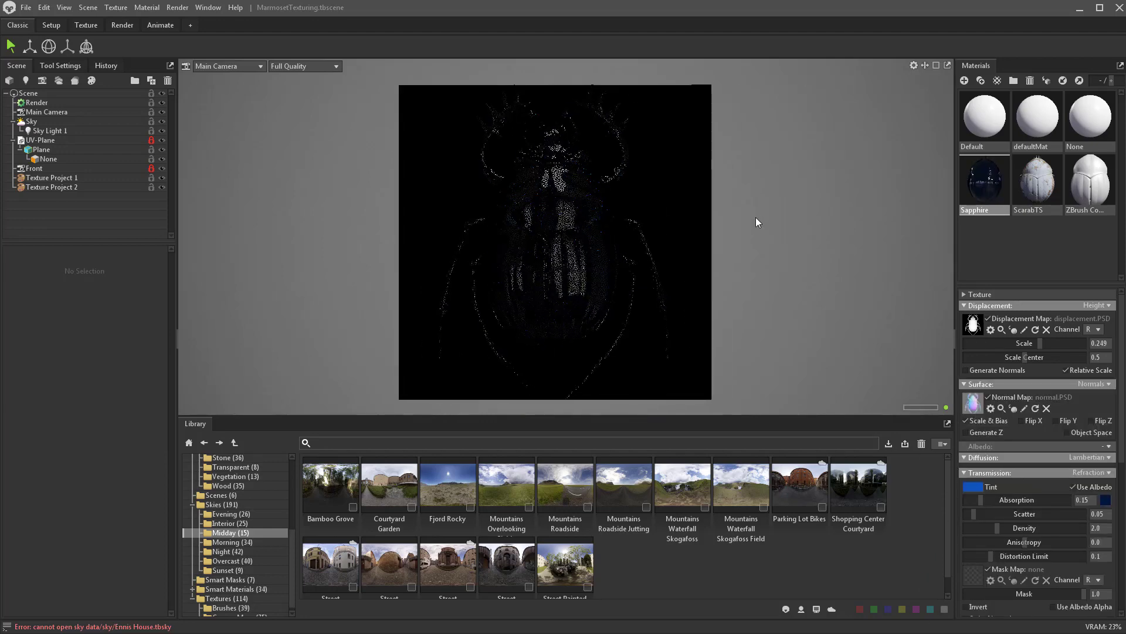
Set the Main Camera's X and Y rotation to 0 so it faces the beetle plane straight on
left_click(48, 111)
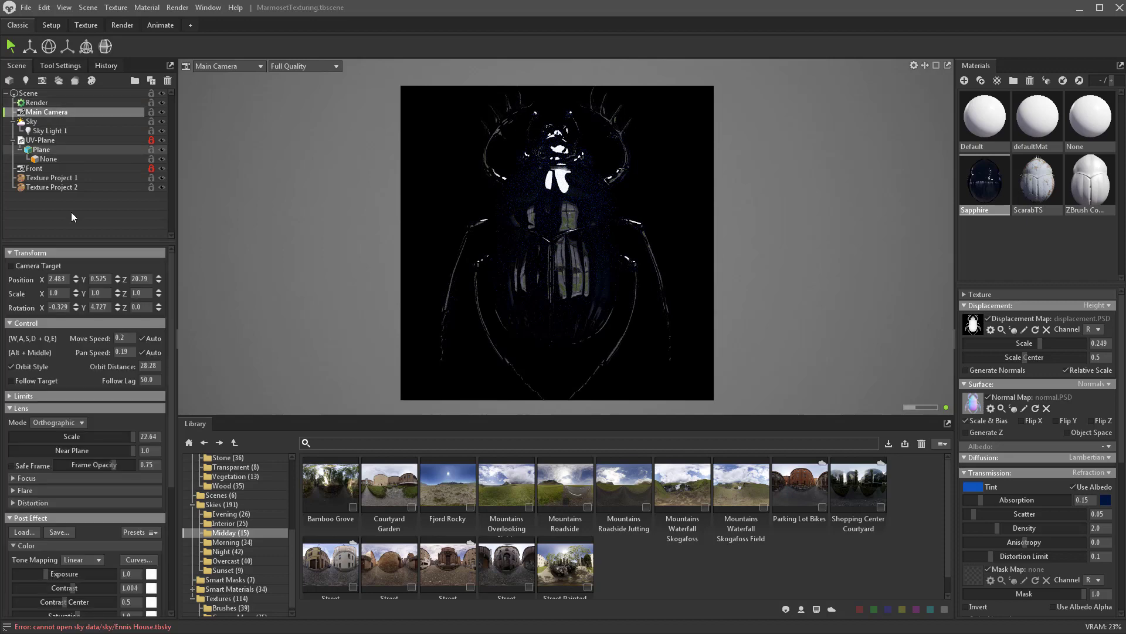
left_click(59, 307)
type("0")
key("Return")
left_click(98, 307)
type("0")
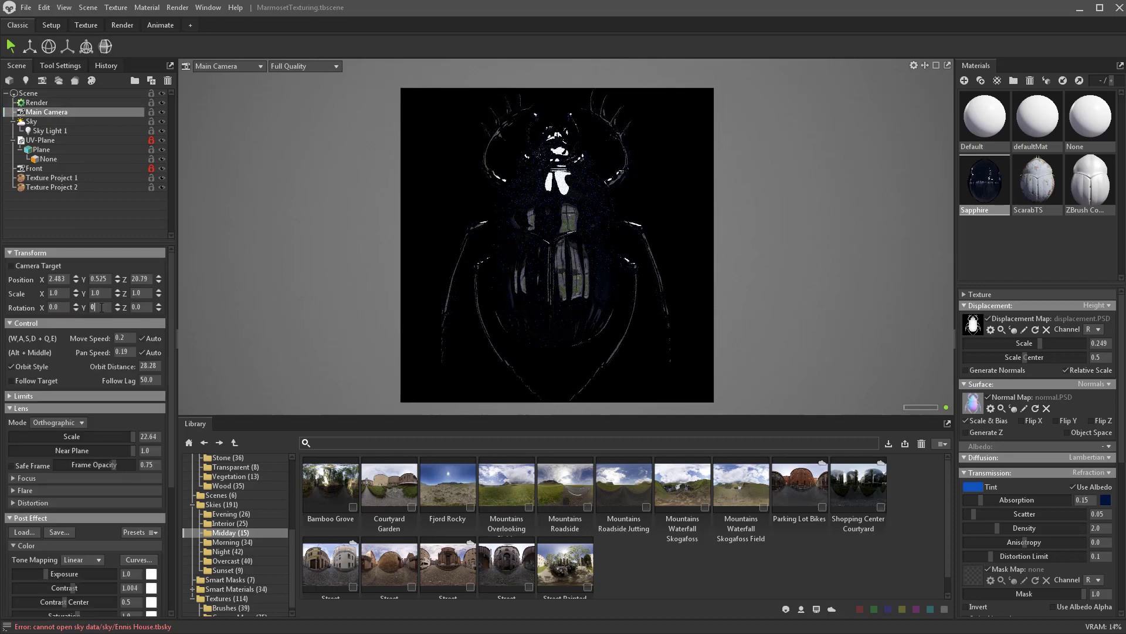
key("Return")
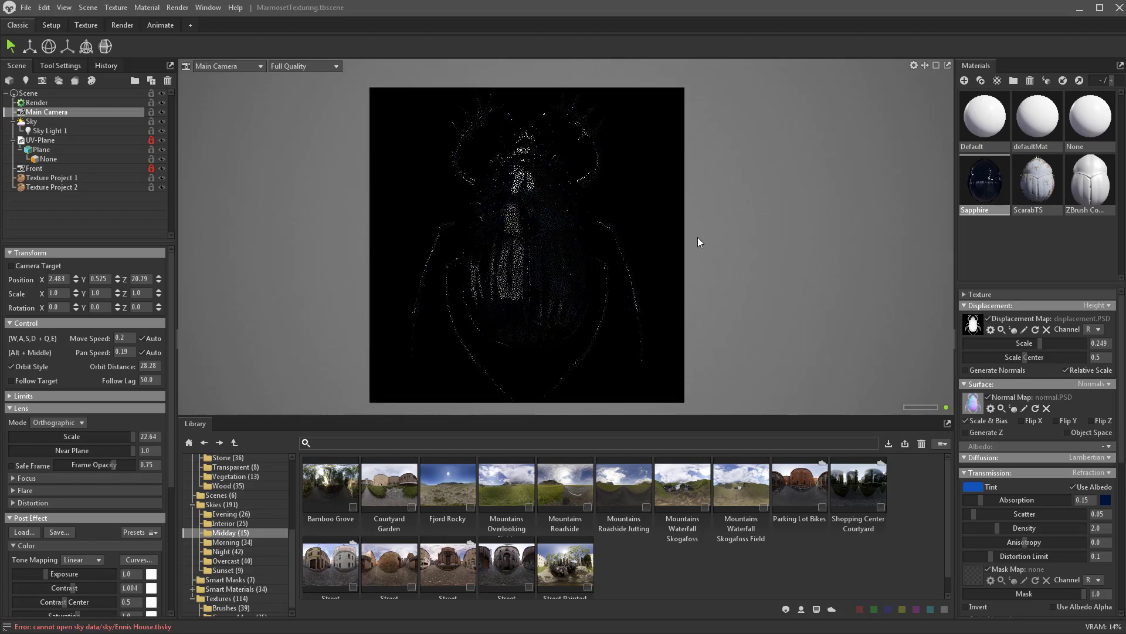
Enable Cutout transparency on the Sapphire material with opacity.PSD as alpha map on channel R, and rotate the sky lighting
left_click(66, 103)
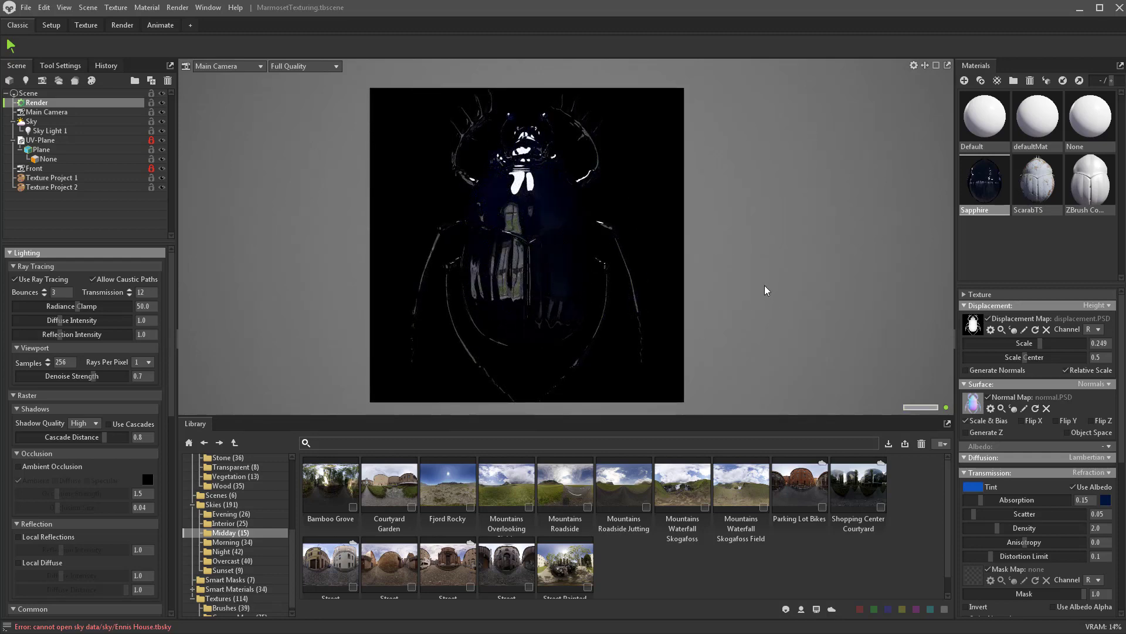
scroll(992, 587, "down", 10)
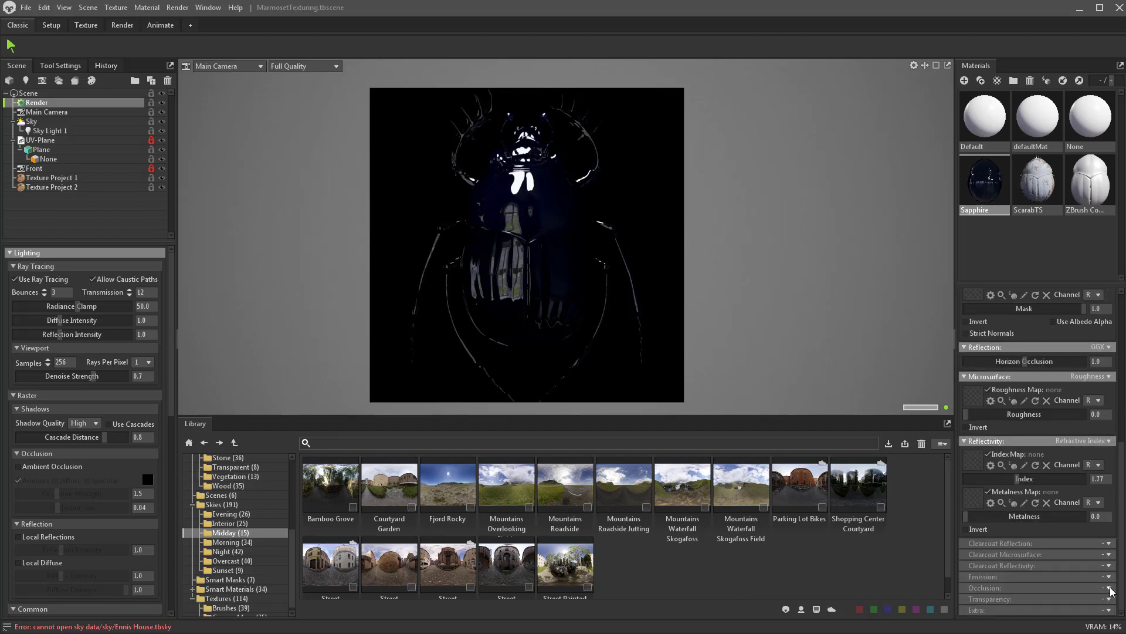
left_click(1110, 599)
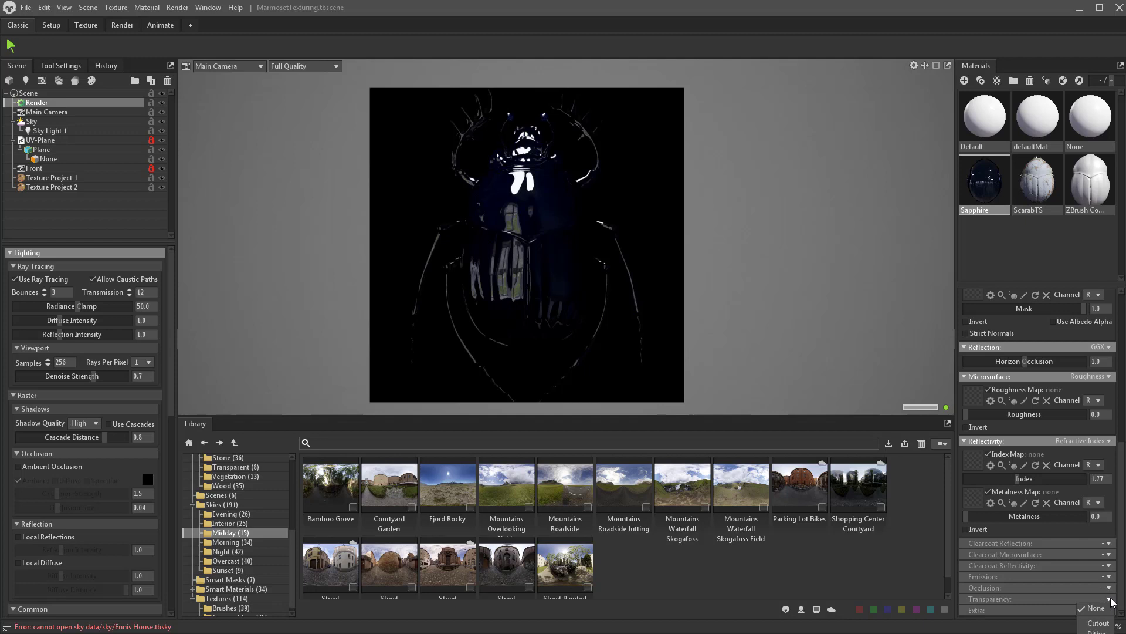
left_click(1095, 615)
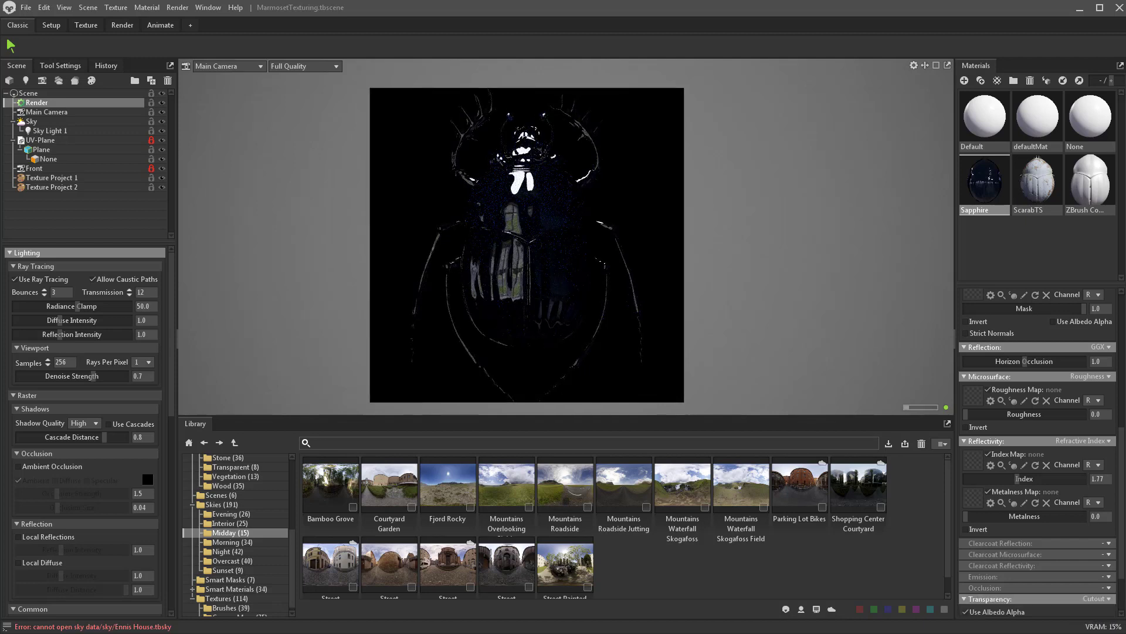
scroll(1009, 557, "down", 3)
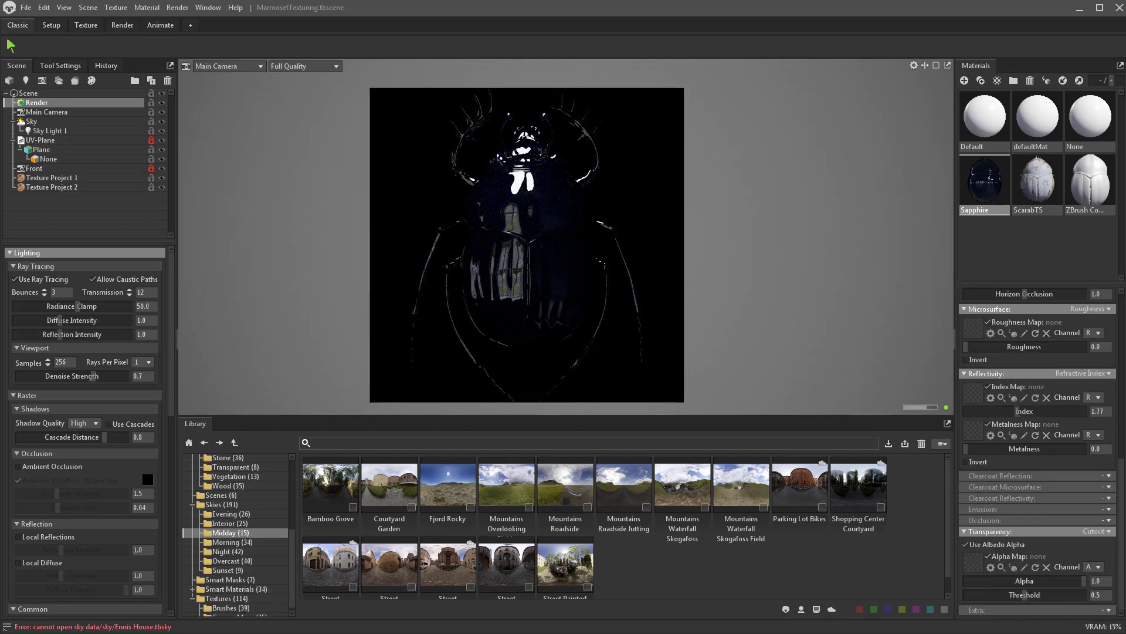
left_click(1093, 567)
left_click(1093, 578)
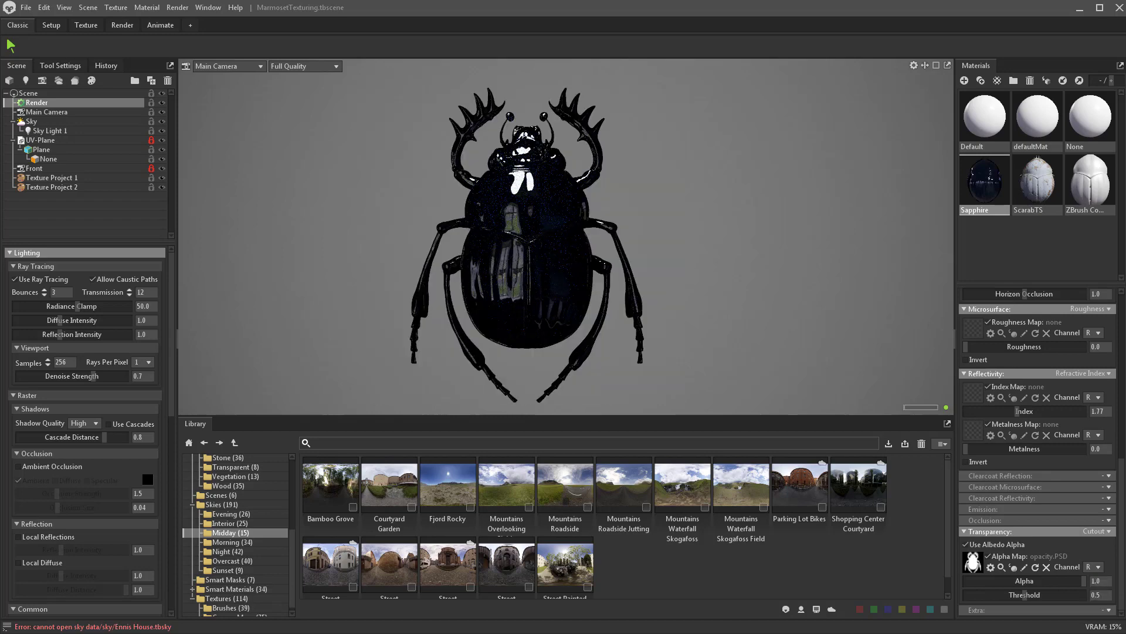
left_click_drag(747, 251, 877, 254, "shift")
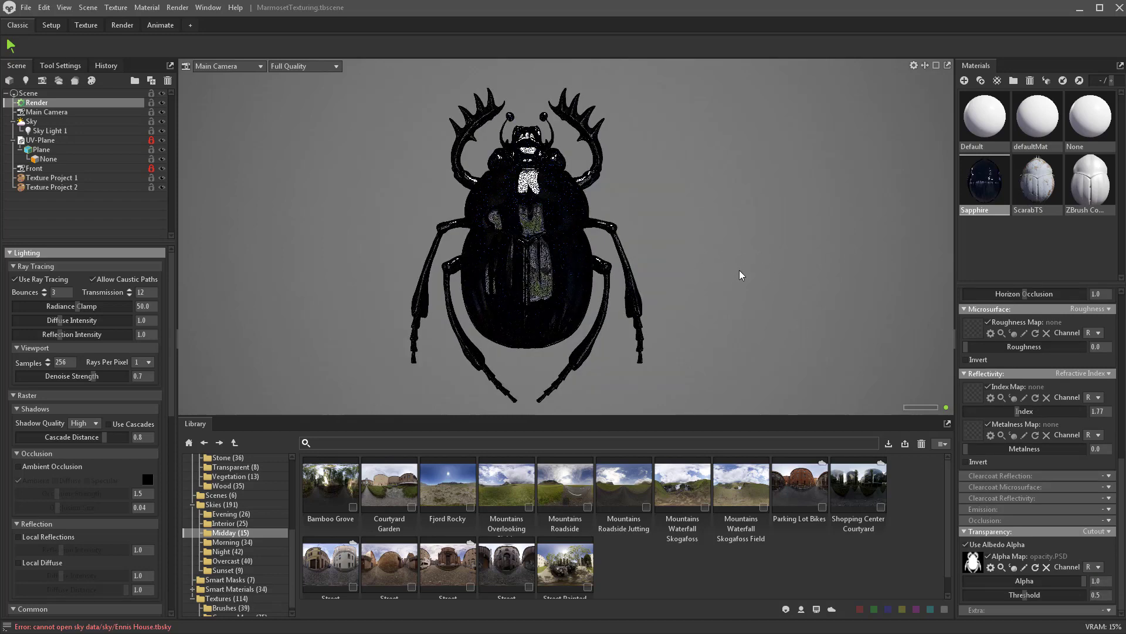
Apply the Transparent library's Glass material to the beetle plane and give it Cutout transparency with opacity.PSD on channel R
scroll(246, 510, "up", 1)
left_click(238, 494)
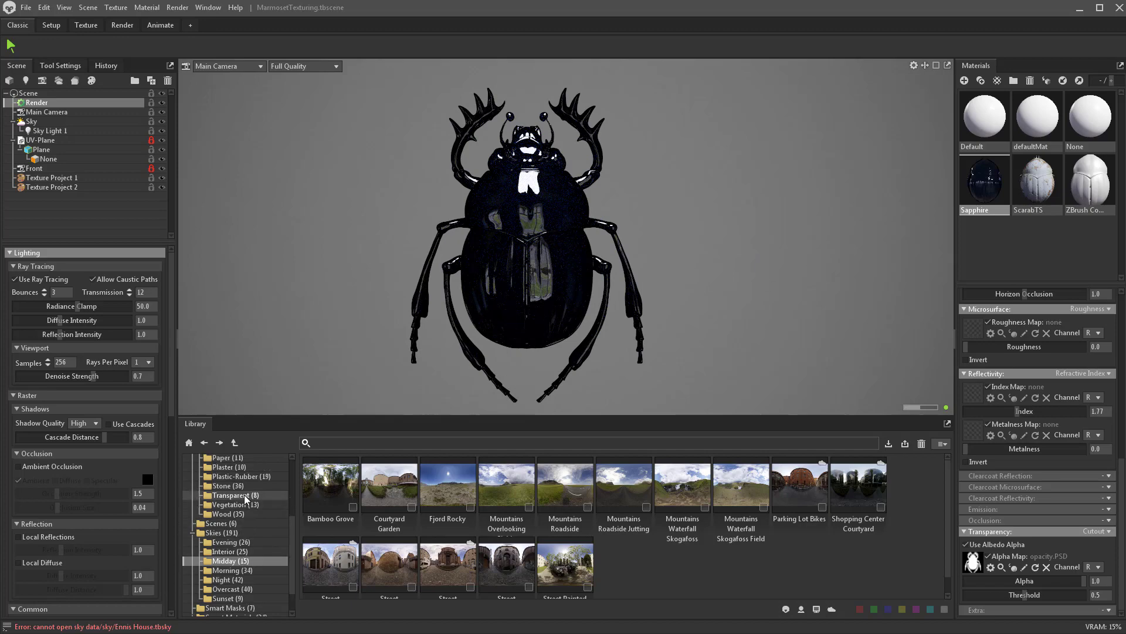
scroll(1089, 487, "up", 5)
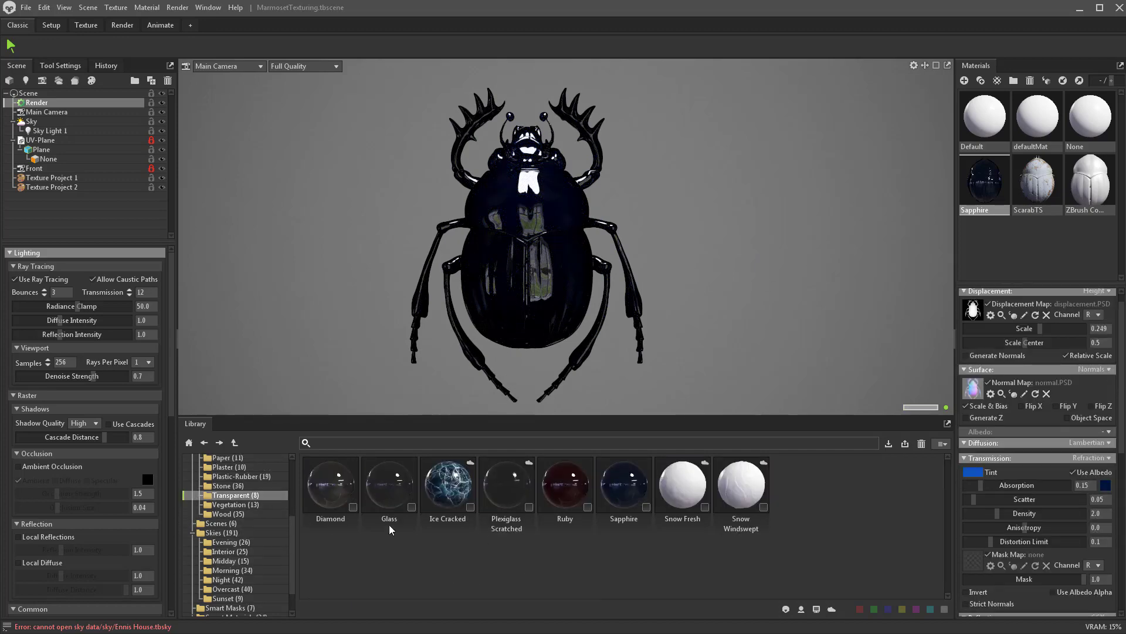
left_click_drag(373, 490, 543, 320)
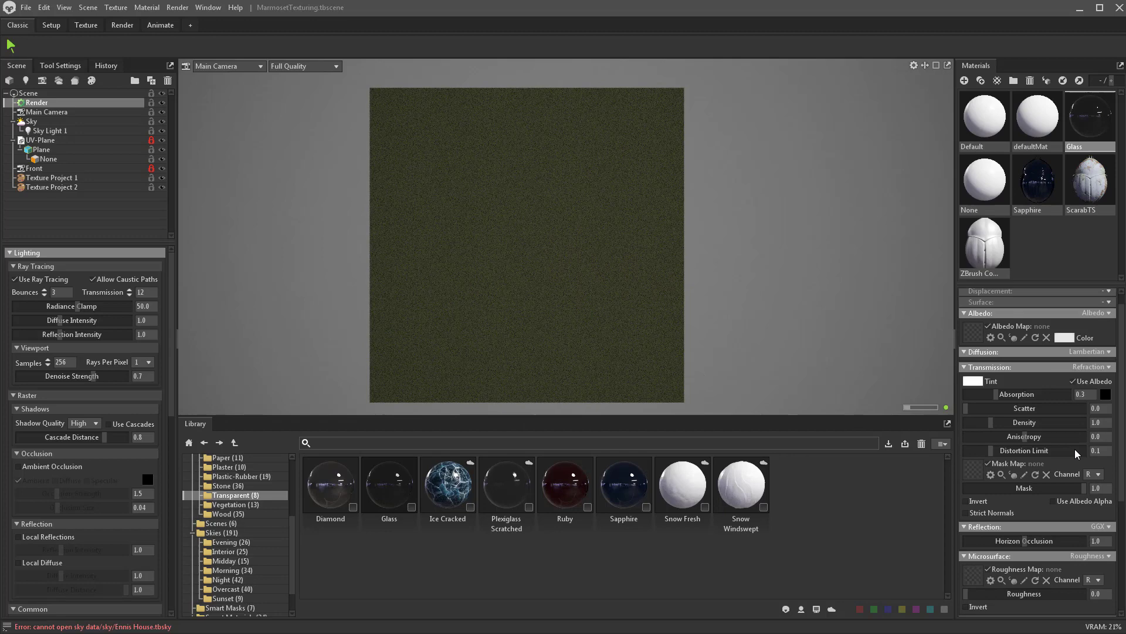
scroll(1052, 461, "up", 1)
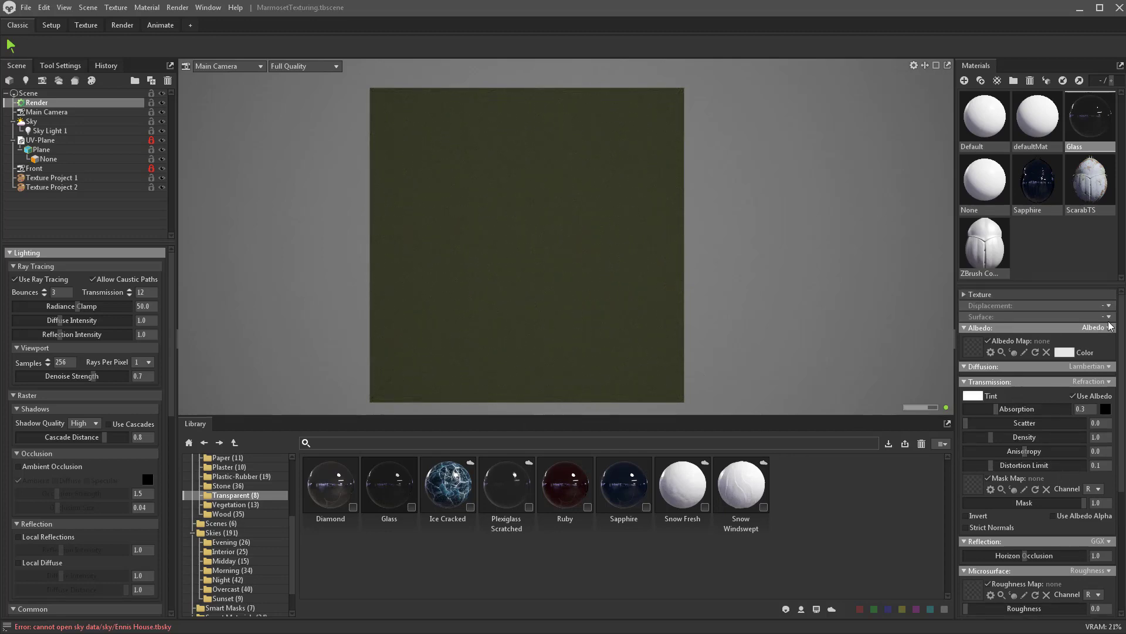
scroll(1054, 433, "down", 8)
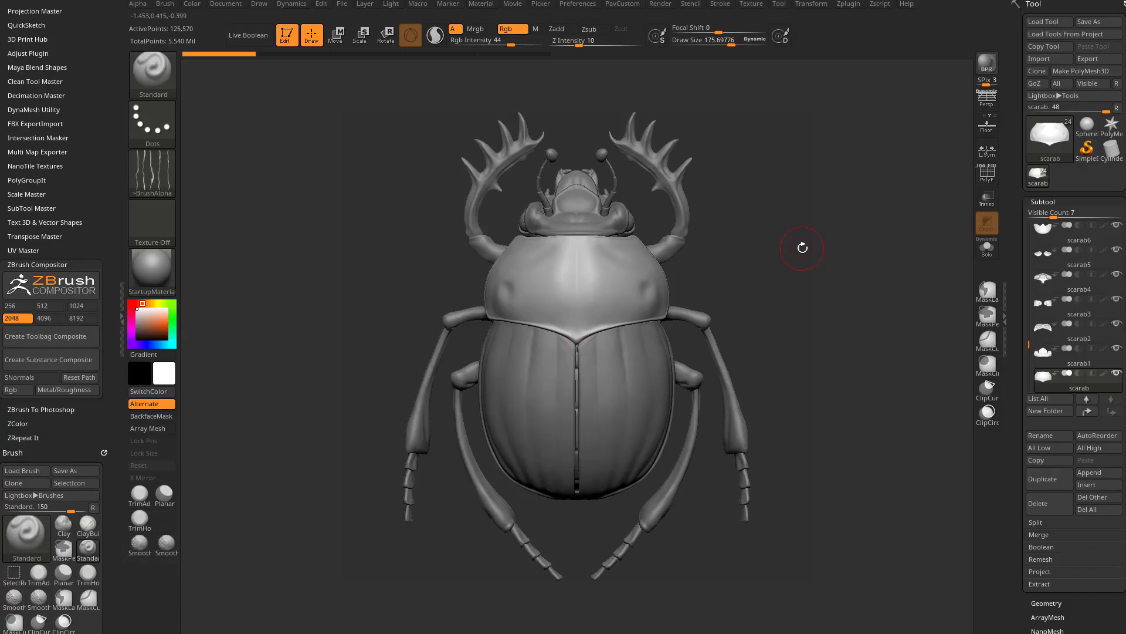
Switch to ZBrush and load the Dog.ZTL tool from LightBox
key("comma")
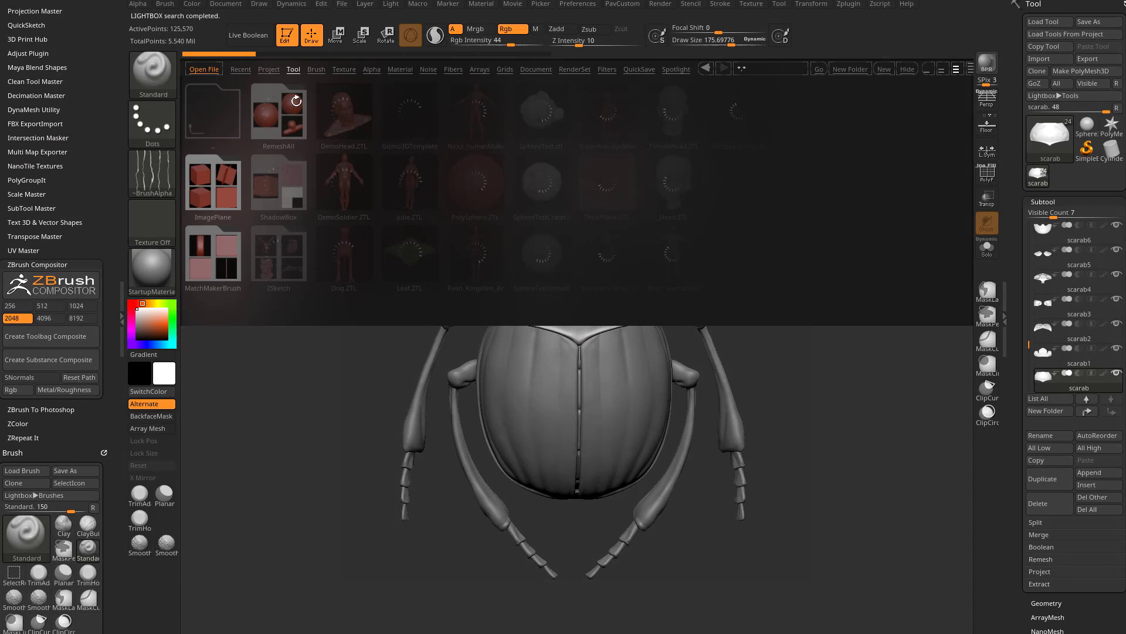
double_click(352, 241)
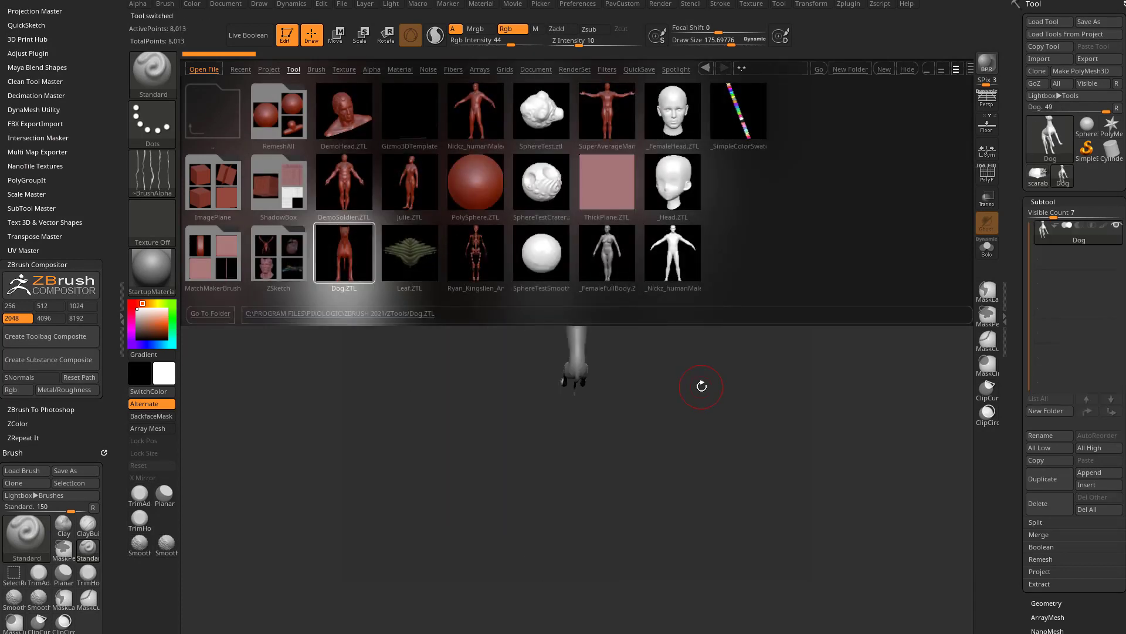
key("comma")
Export the dog mesh as Dog.obj to the Desktop, replacing the existing file
left_click(1089, 61)
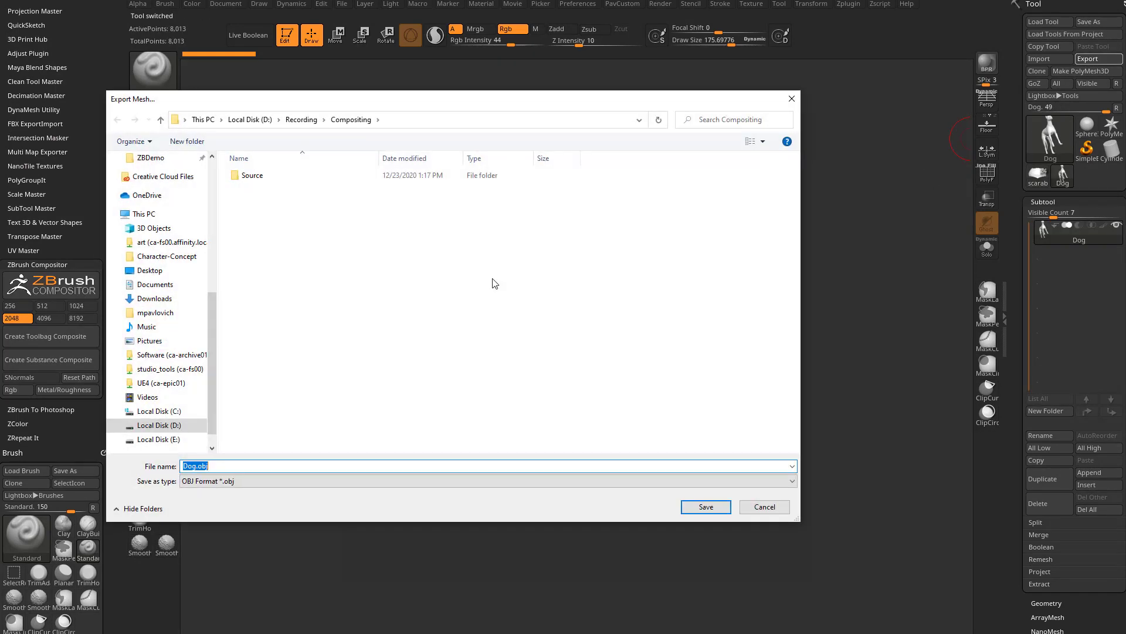
left_click(150, 271)
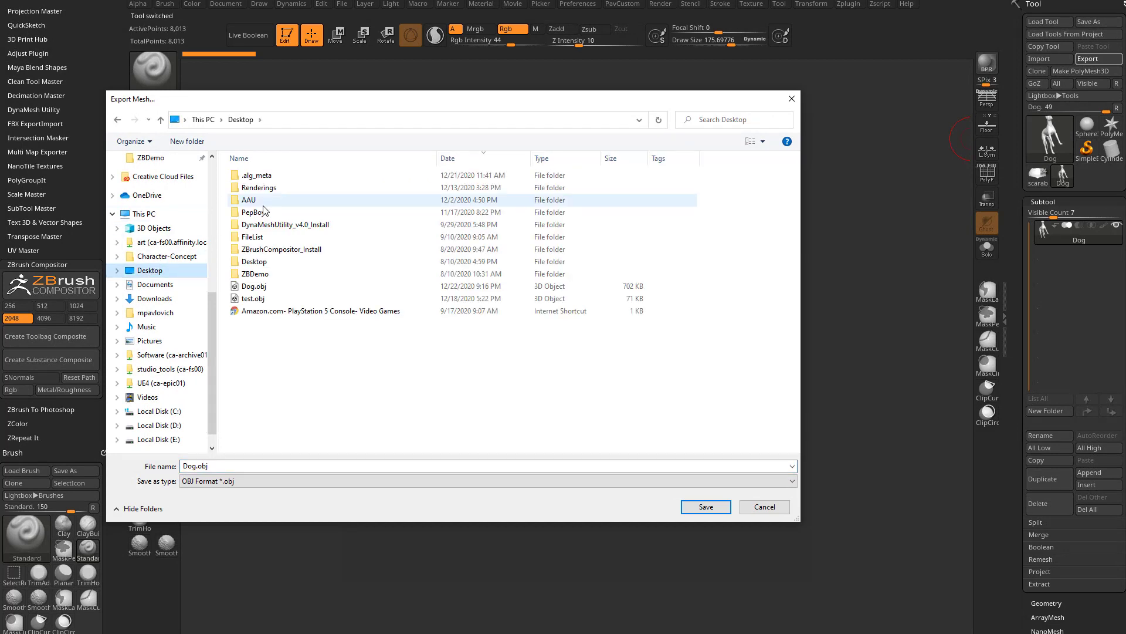
double_click(258, 287)
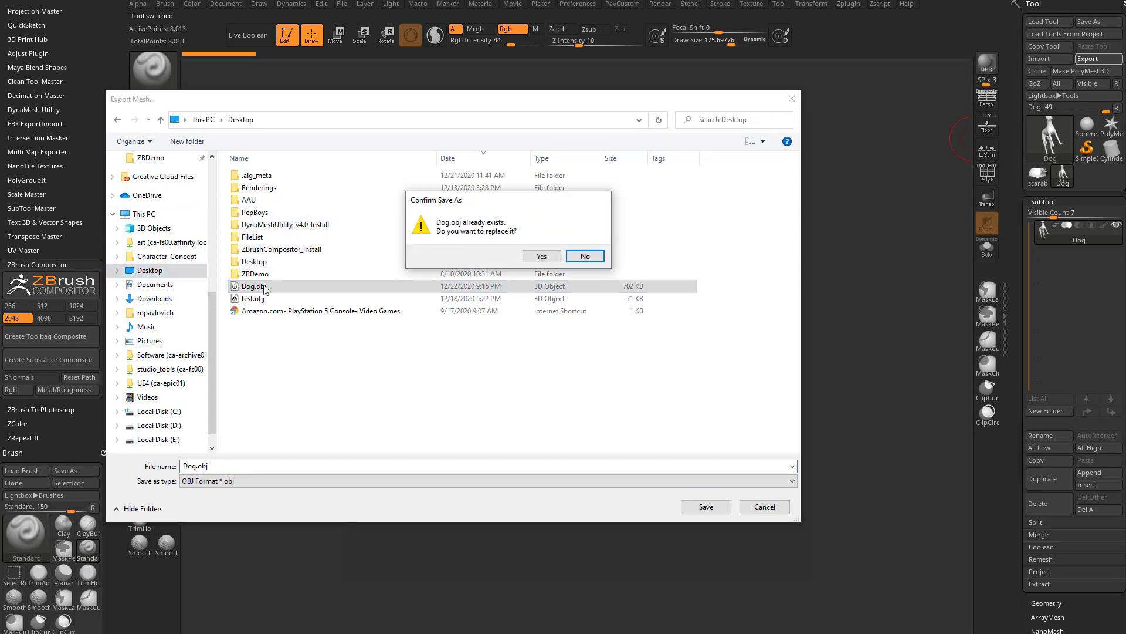
left_click(543, 257)
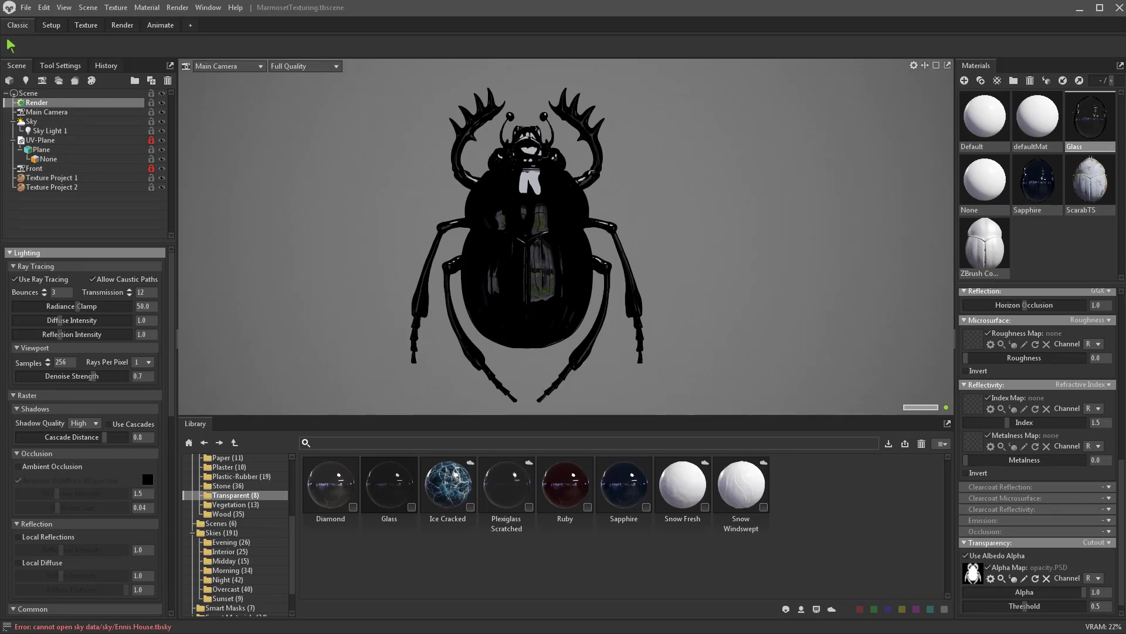
Switch to Marmoset Toolbag, import Dog.obj into the scene and hide the UV-Plane
left_click_drag(487, 297, 494, 276)
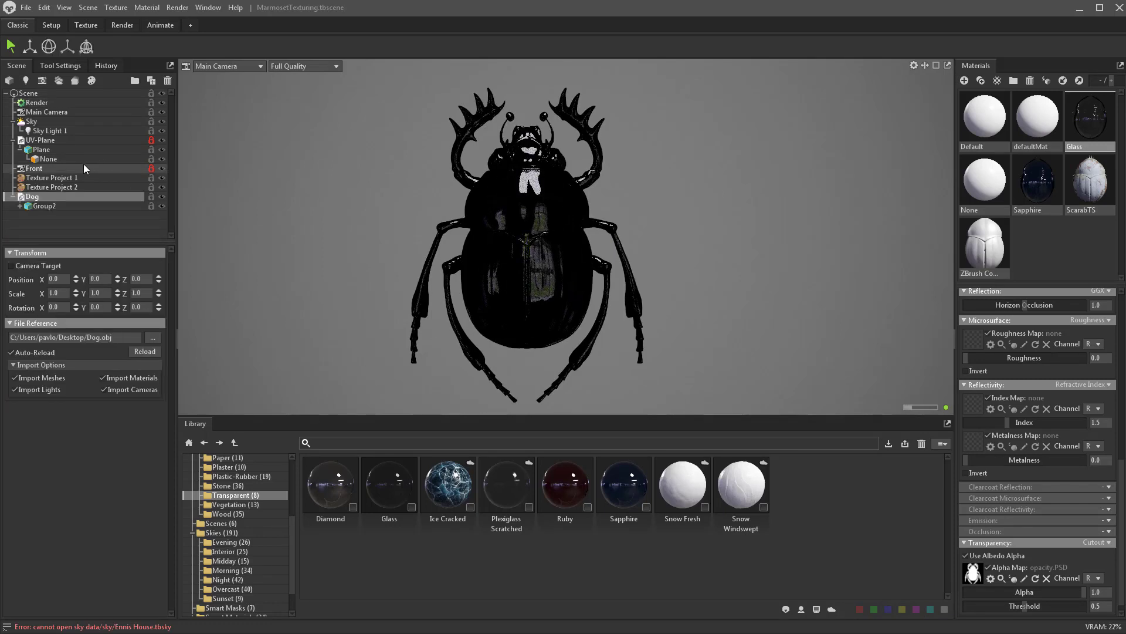
left_click(162, 140)
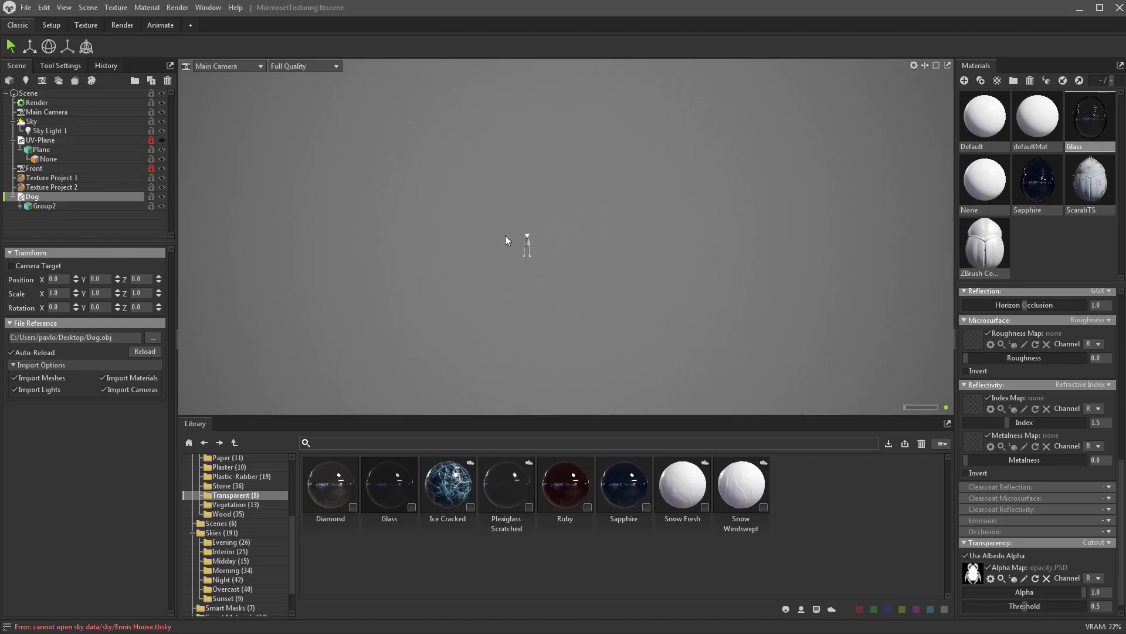
Frame the dog in the viewport and turn on Catmull-Clark subdivision for its Group2 mesh at subdivision level 2
key("f")
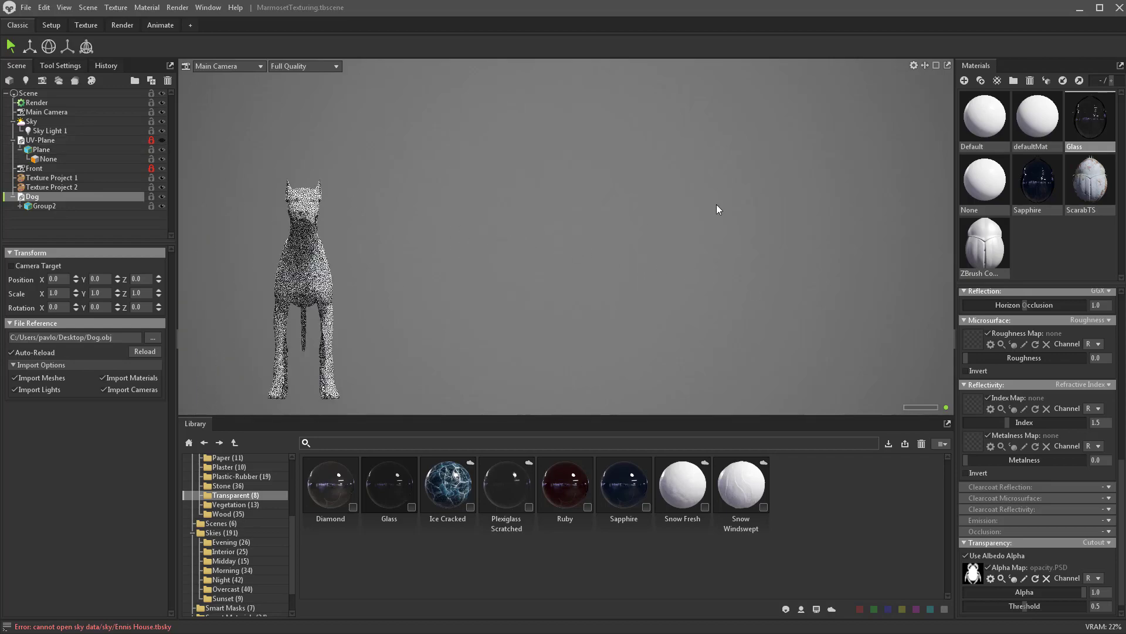
right_click_drag(786, 215, 834, 256)
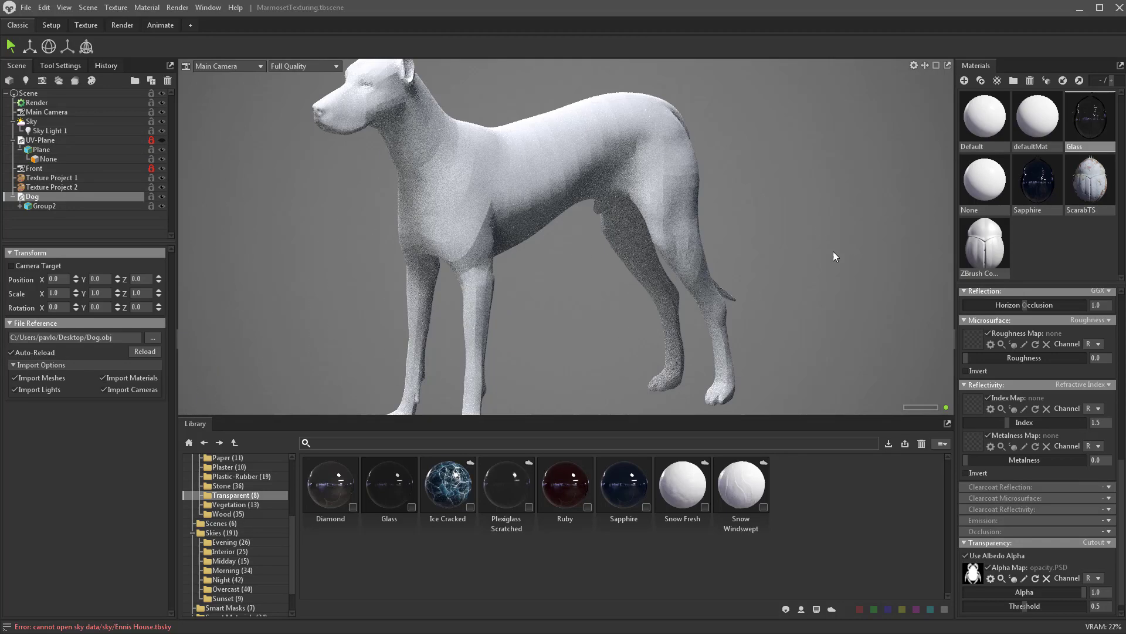
left_click(583, 157)
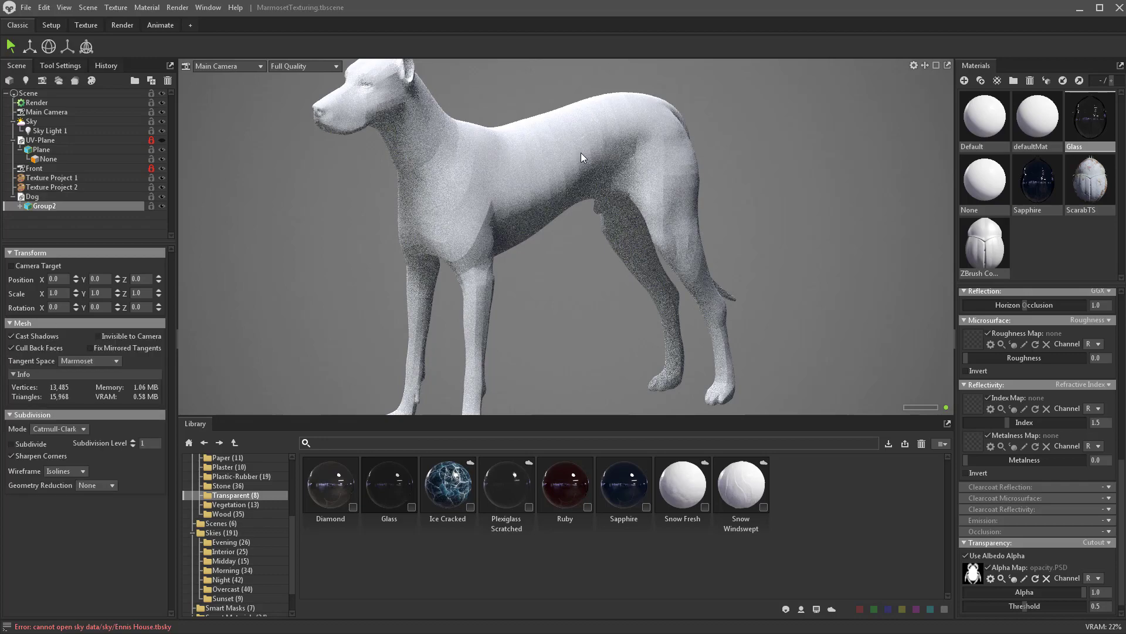
left_click(12, 444)
left_click(134, 441)
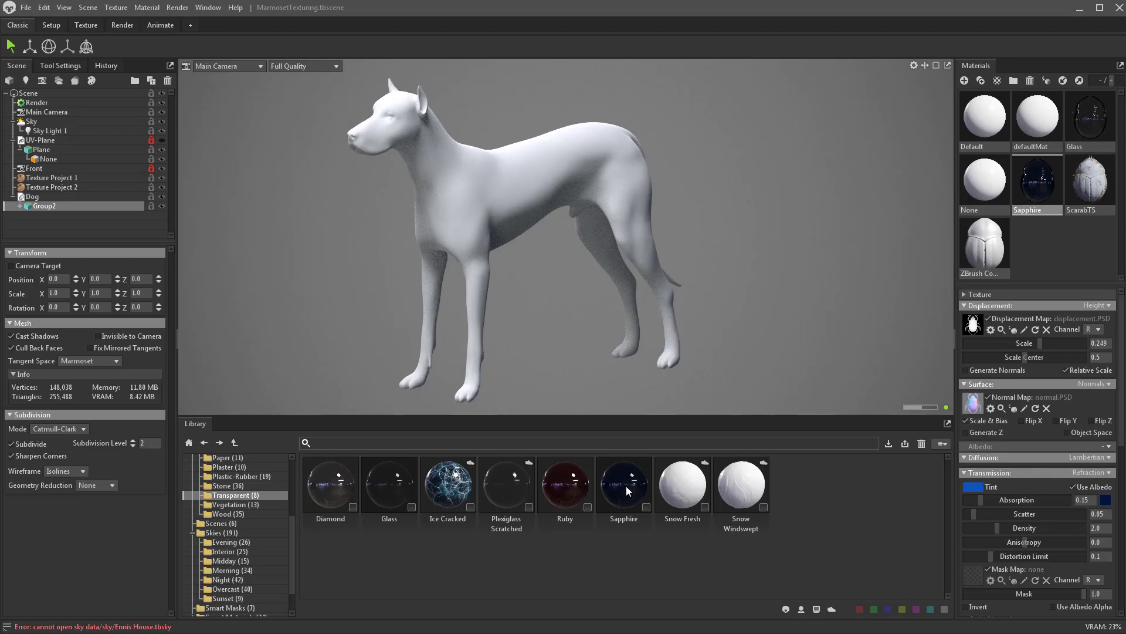
Add a fresh copy of the Transparent library's Sapphire material to the scene and apply it to the dog
left_click_drag(625, 485, 1043, 245)
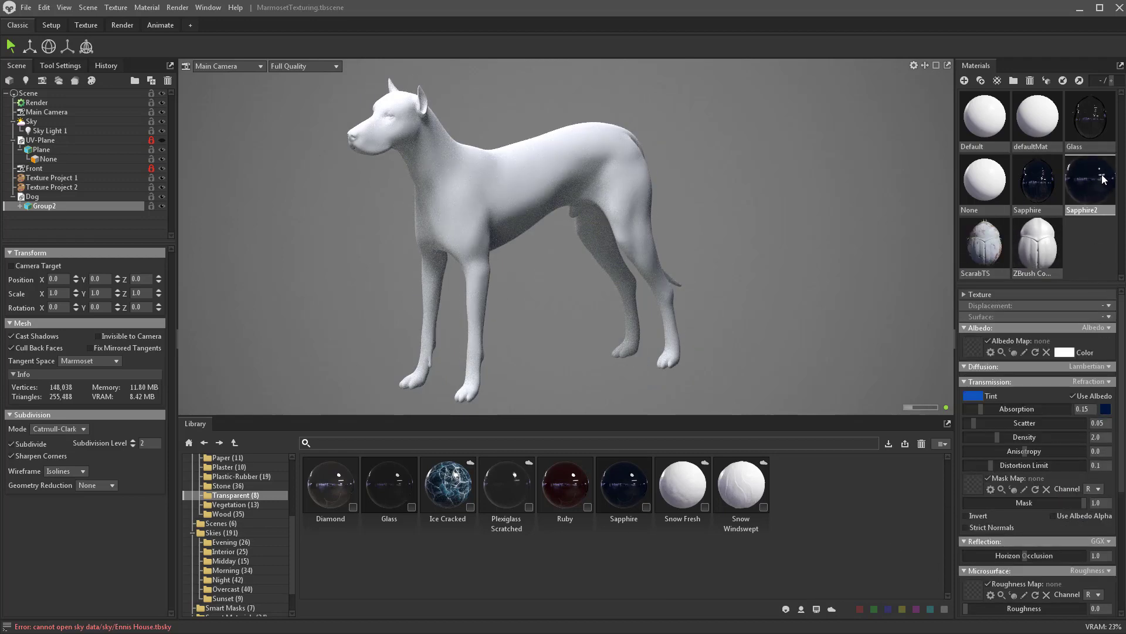
left_click_drag(1103, 179, 552, 188)
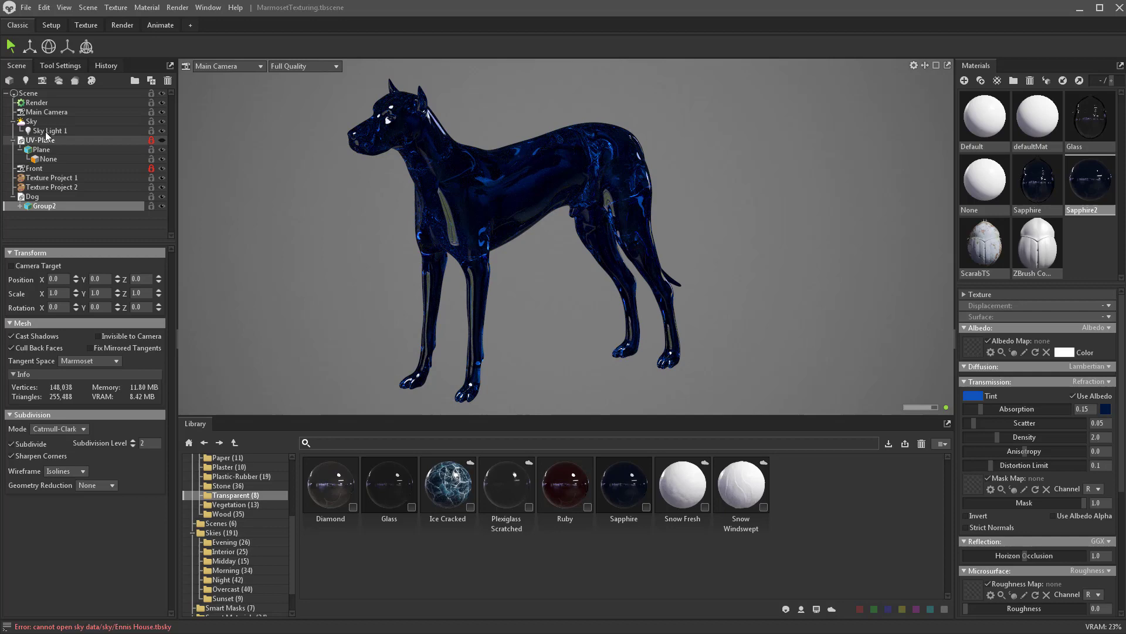
Raise the sky light's brightness to about 7.0 and rotate the sky lighting to about -1413 degrees
left_click(32, 122)
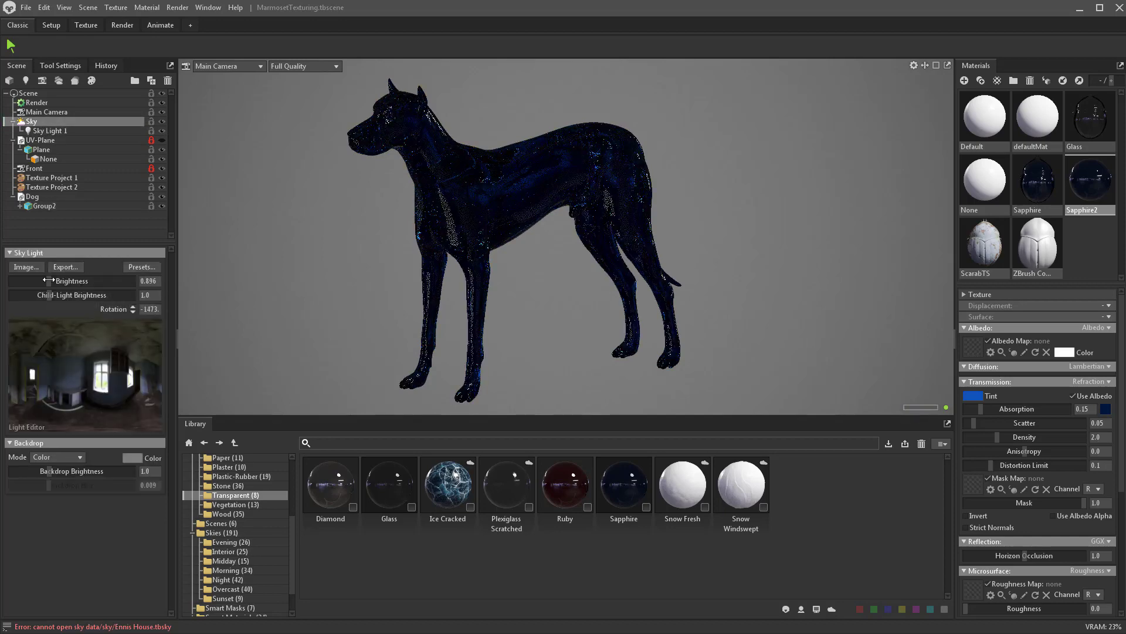
left_click_drag(47, 280, 75, 286)
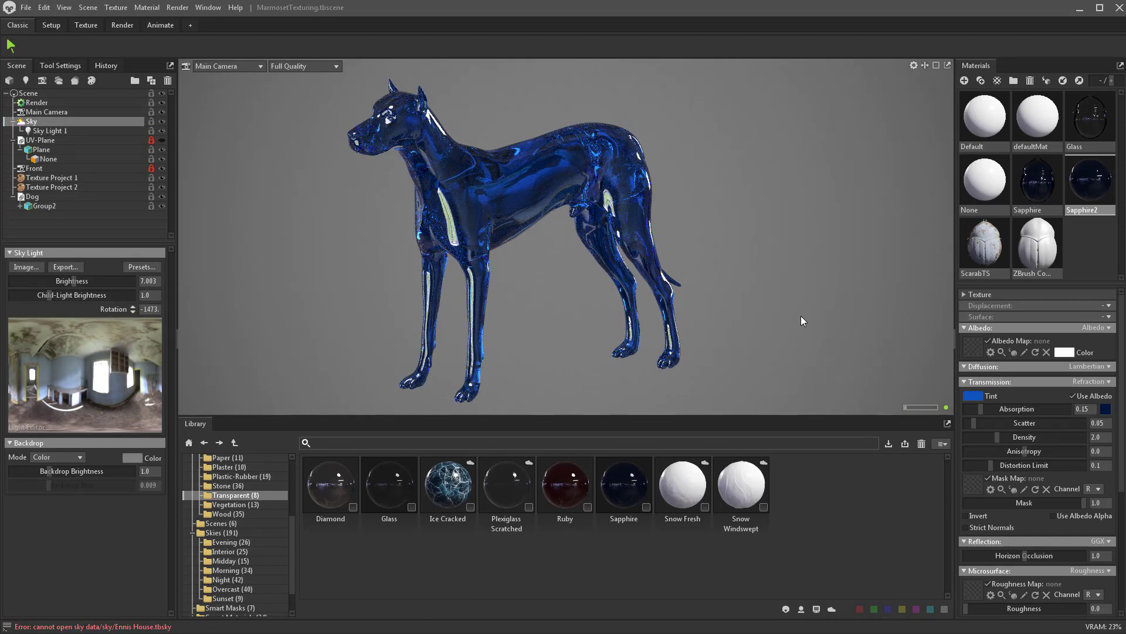
right_click_drag(614, 284, 684, 283, "shift")
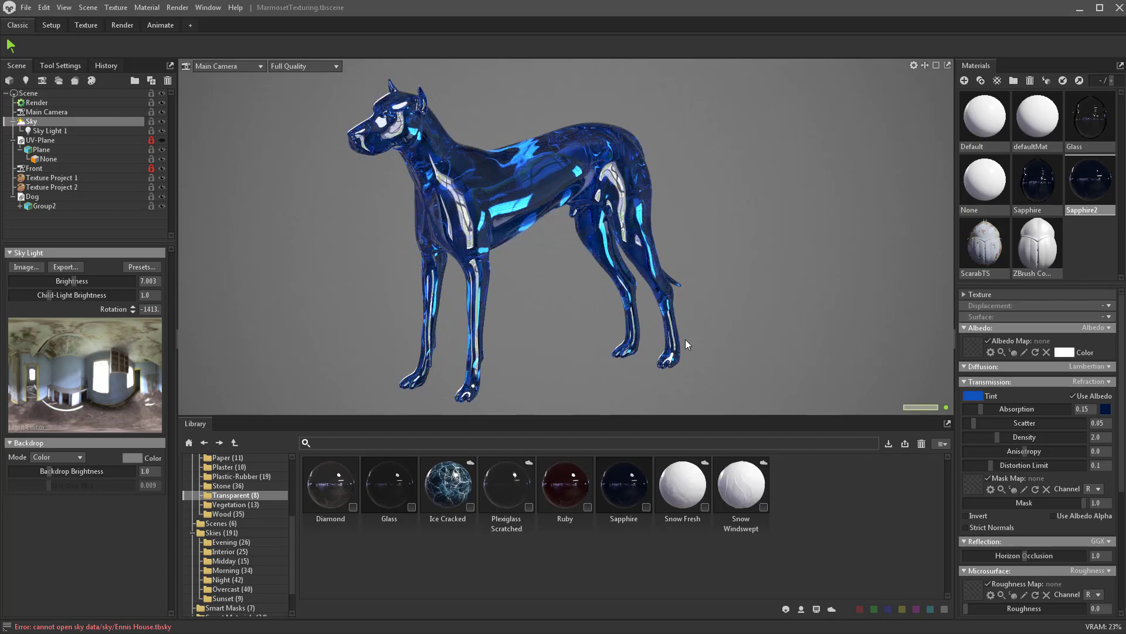
Apply a fresh copy of the Transparent library's Glass material to the dog and rotate the sky lighting to about -1367 degrees
left_click_drag(391, 480, 1066, 260)
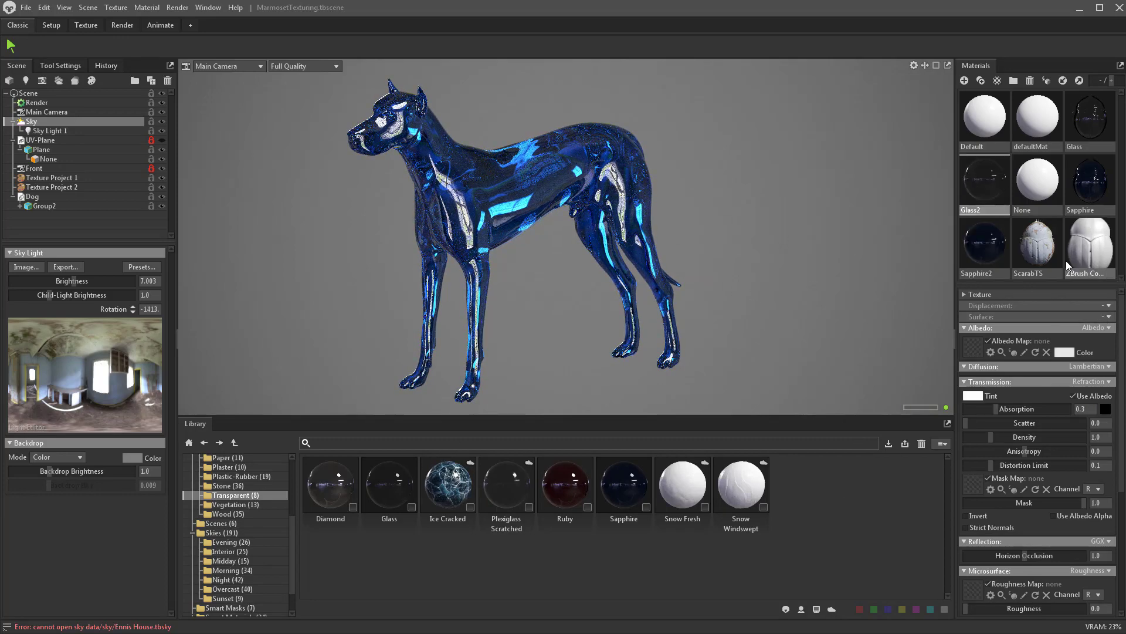
left_click(981, 187)
left_click_drag(981, 187, 604, 224)
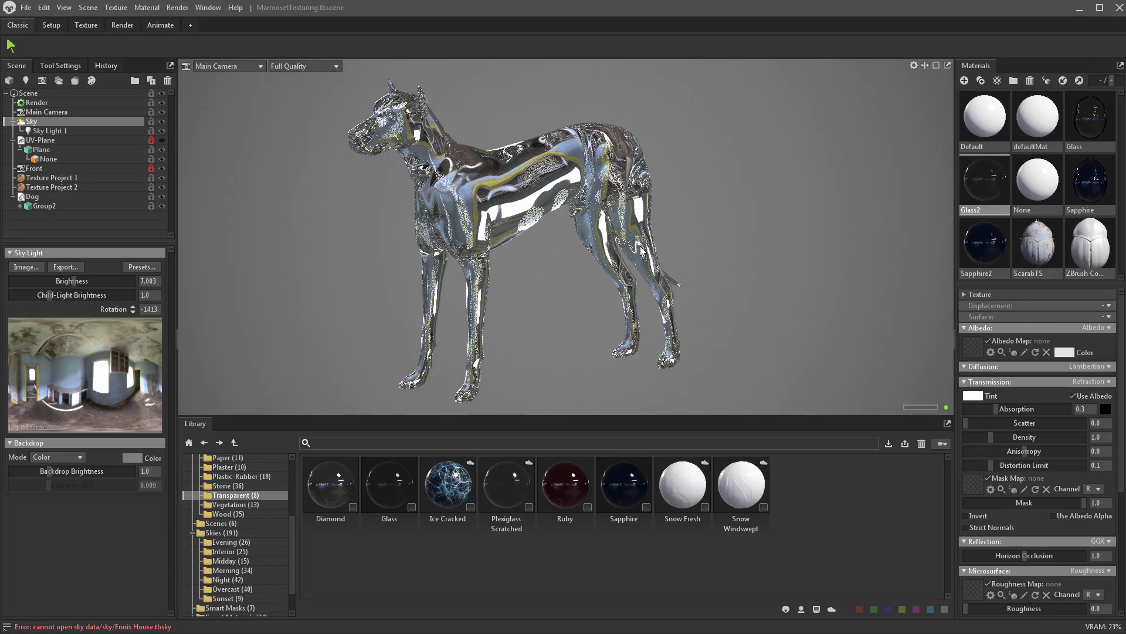
right_click_drag(556, 268, 623, 281, "shift")
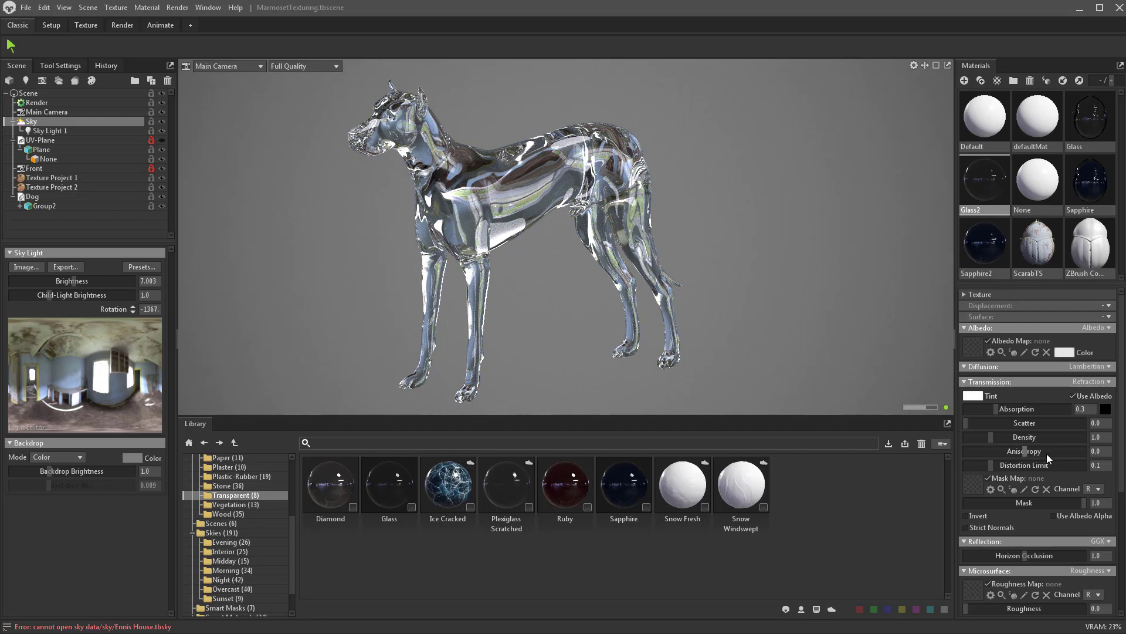
Apply the Transparent library's Diamond material to the dog and rotate the sky lighting to about -1280 degrees
scroll(1049, 459, "down", 5)
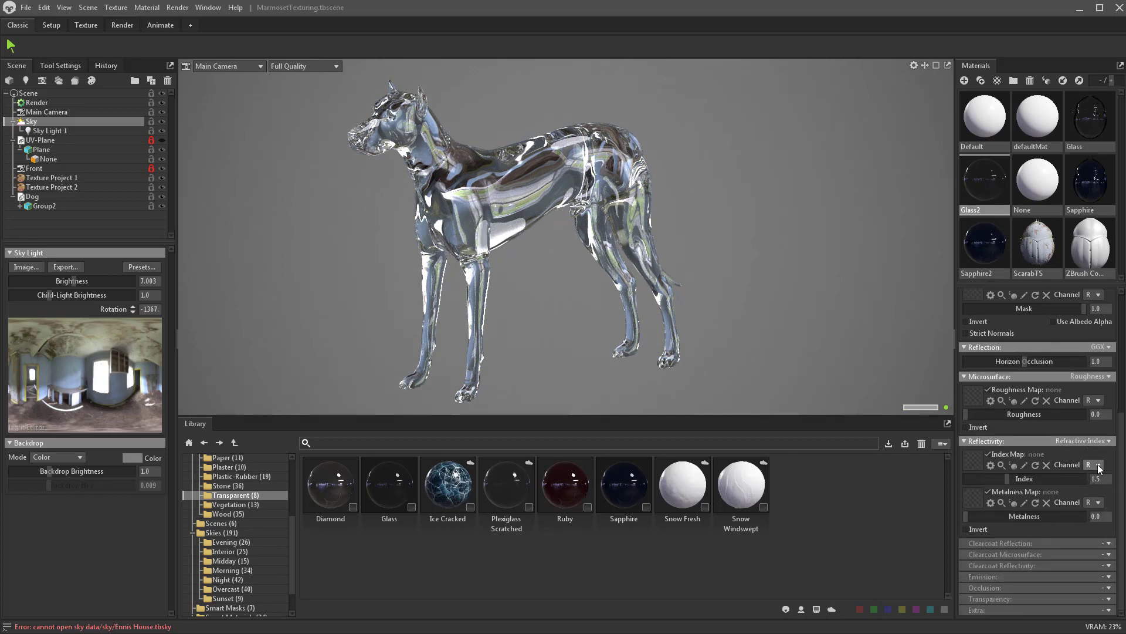
left_click(995, 252)
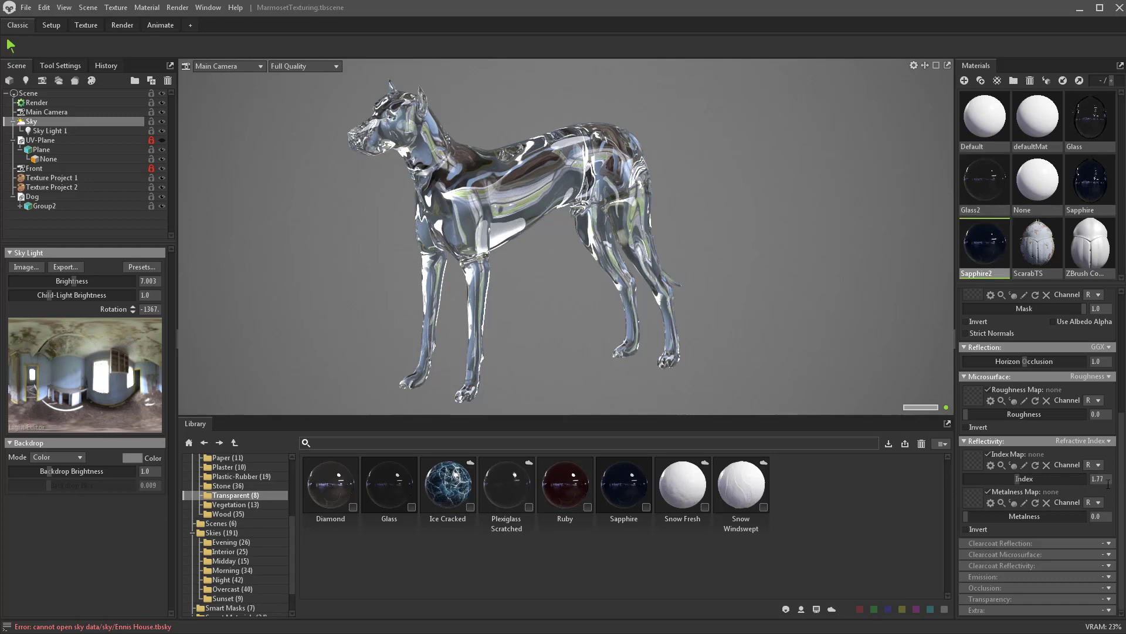
left_click_drag(351, 498, 557, 252)
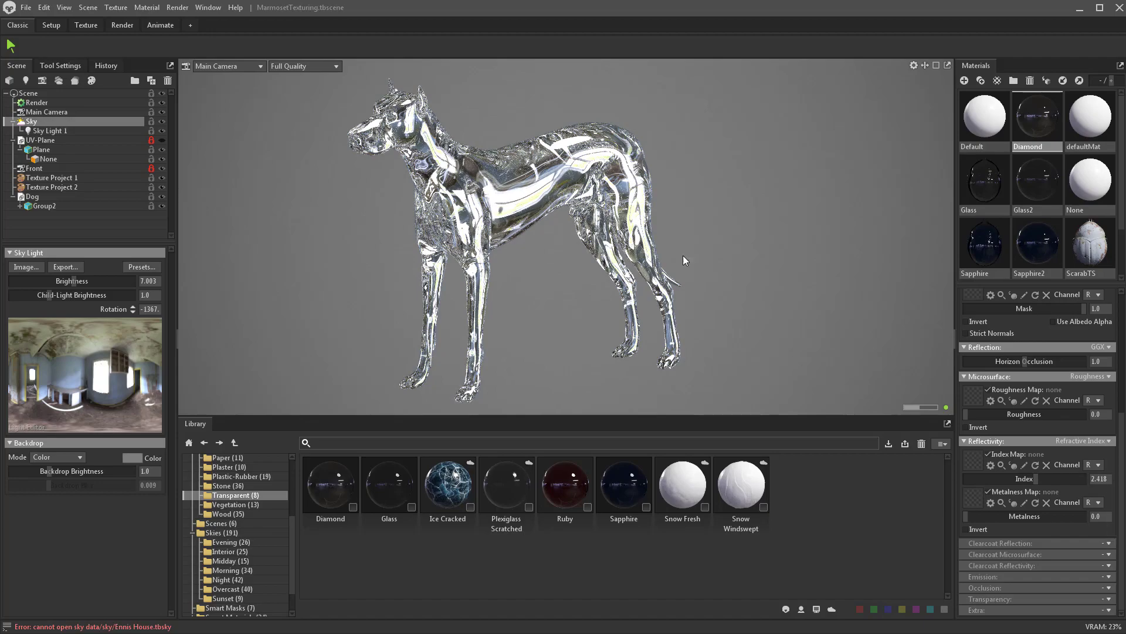
scroll(1077, 479, "up", 3)
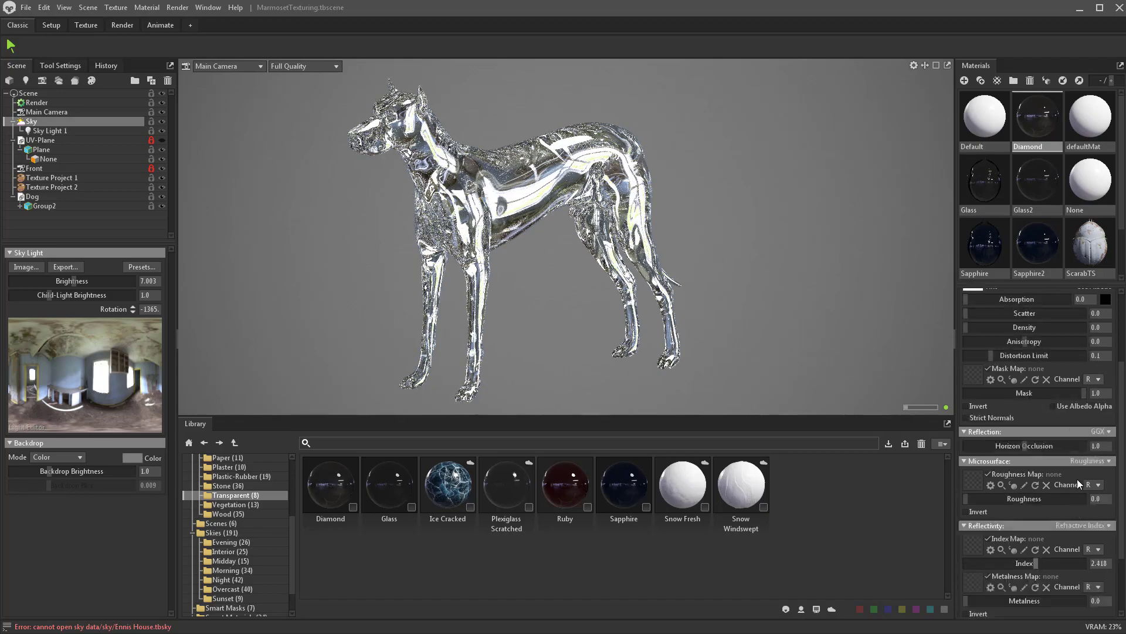
scroll(1035, 445, "up", 2)
right_click_drag(912, 354, 805, 257, "shift")
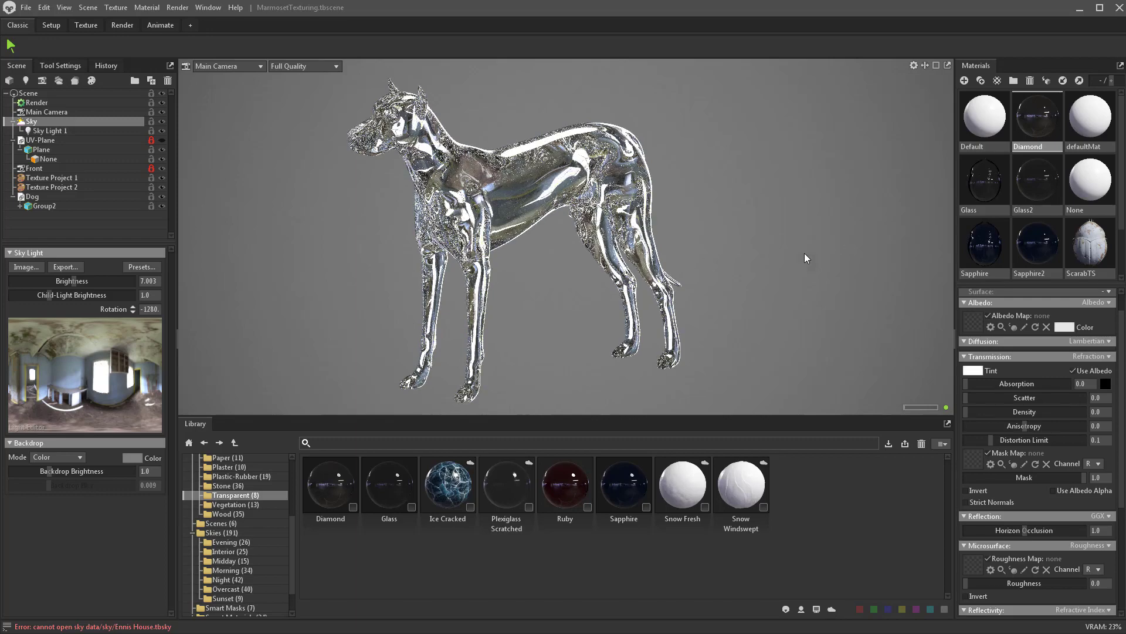
Add a shadow catcher object to the scene to ground the dog
left_click(49, 102)
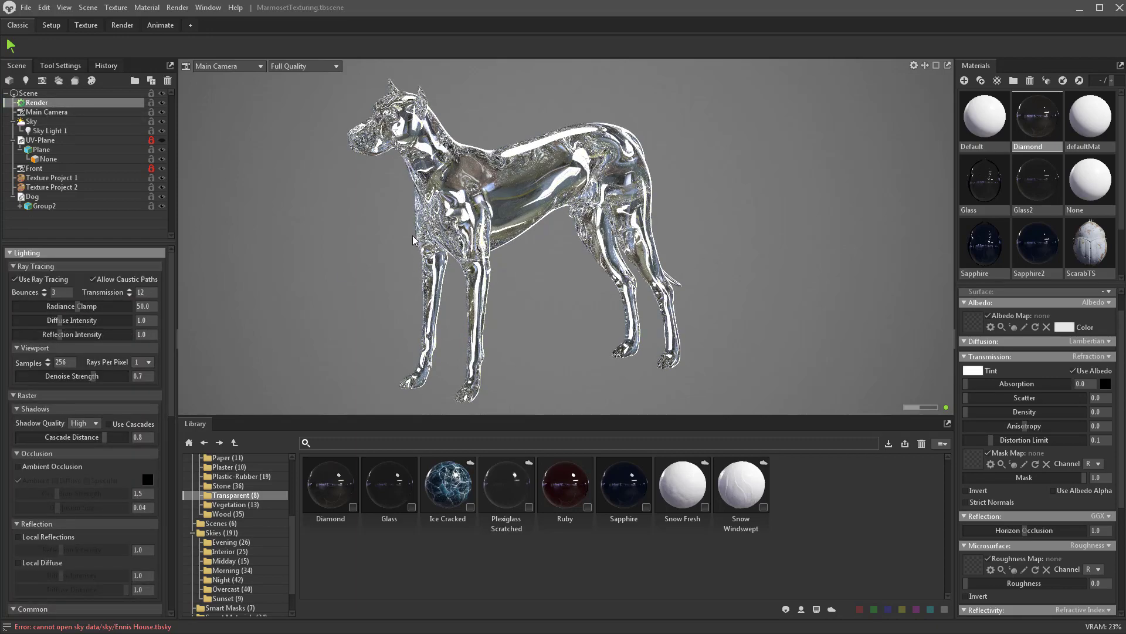
left_click_drag(414, 240, 445, 261)
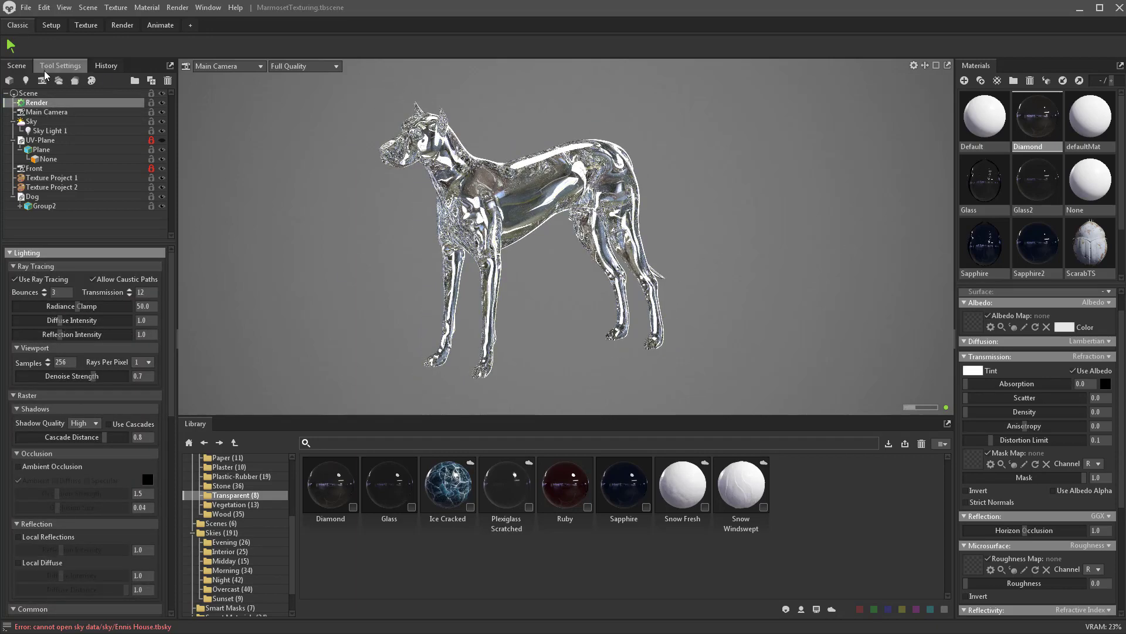
left_click(88, 7)
mouse_move(105, 26)
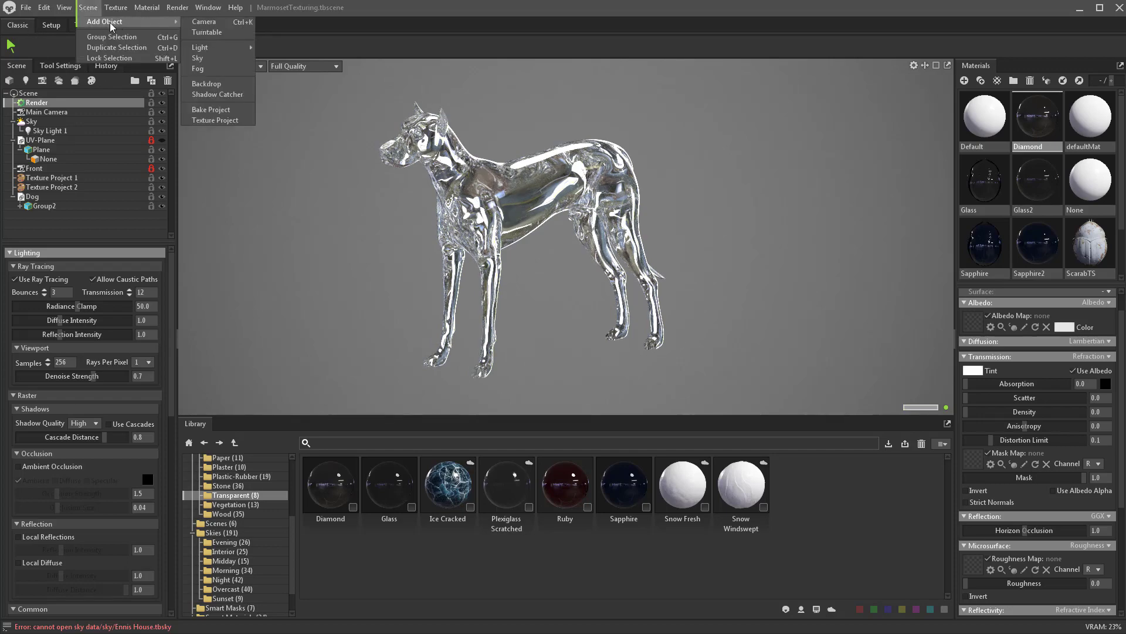
left_click(231, 93)
left_click_drag(231, 94, 557, 273)
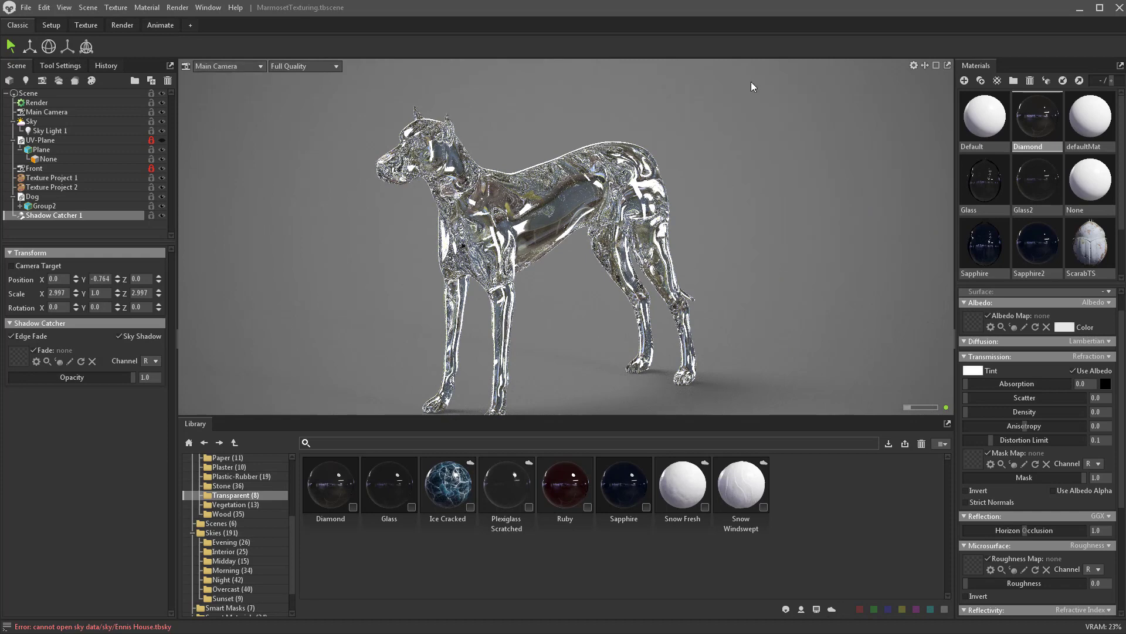
Switch the Main Camera's lens mode to Perspective and reframe the dog close up
left_click(913, 64)
left_click(42, 112)
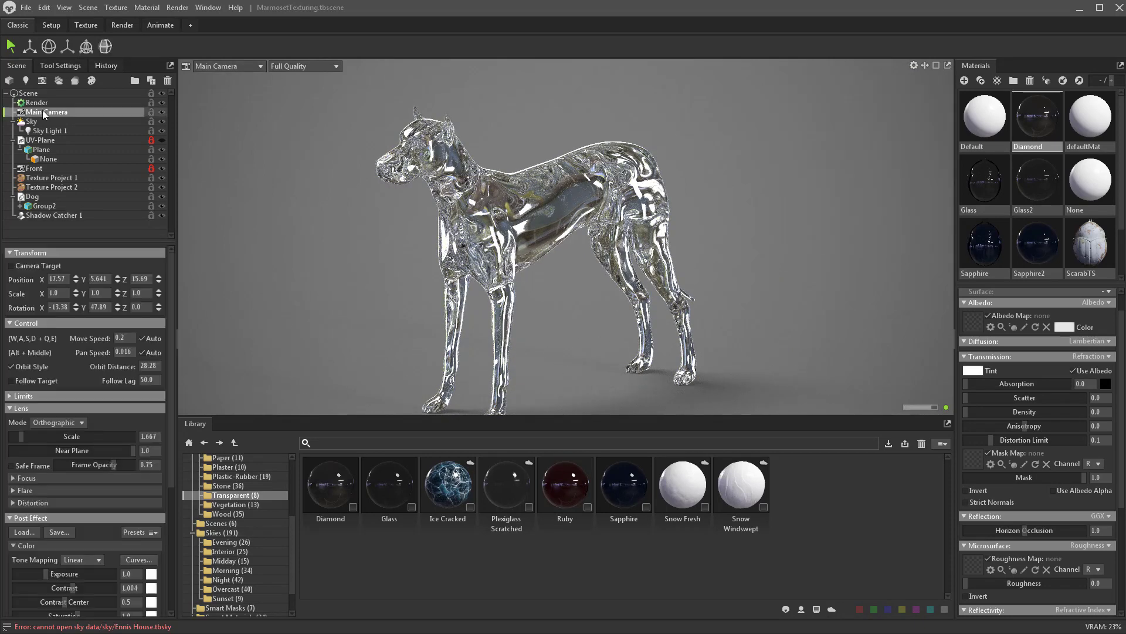
scroll(34, 437, "down", 3)
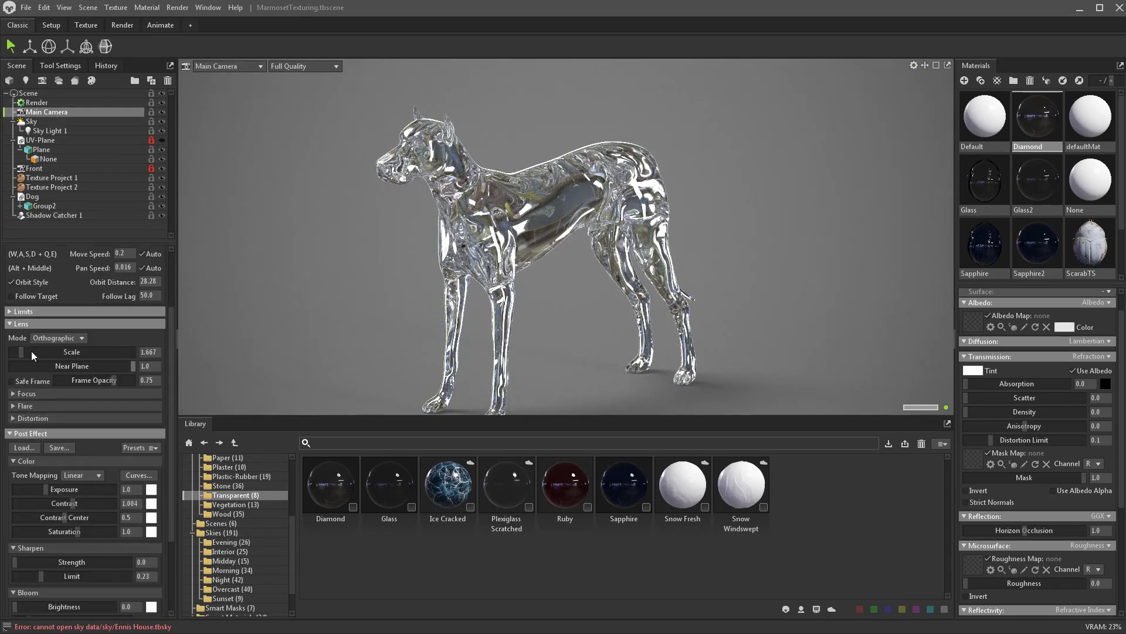
scroll(32, 351, "up", 3)
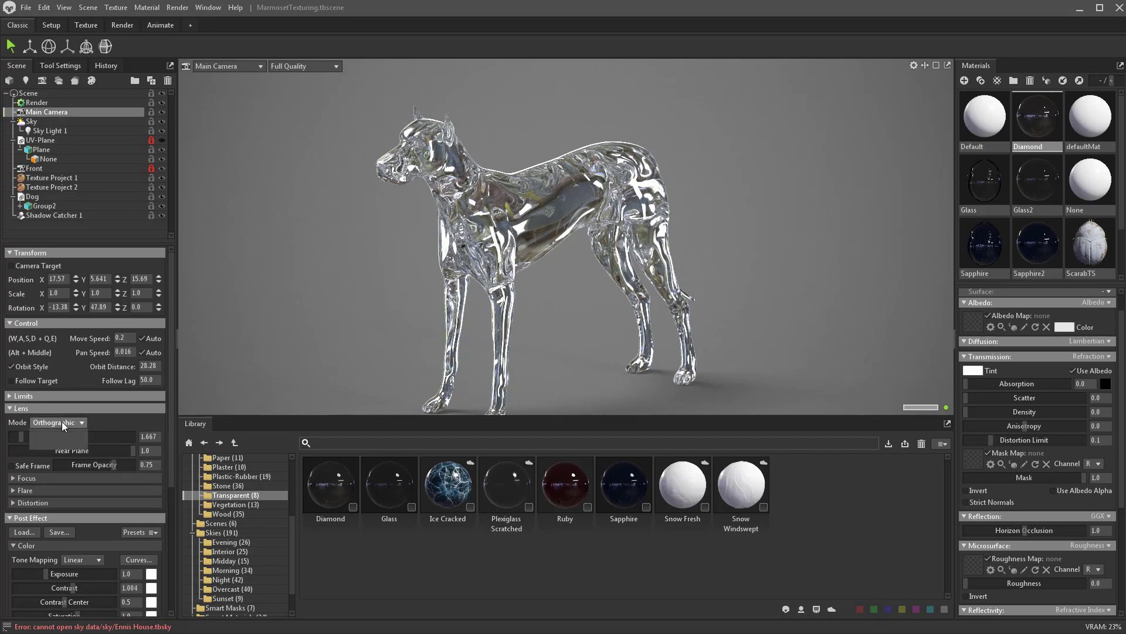
left_click(58, 433)
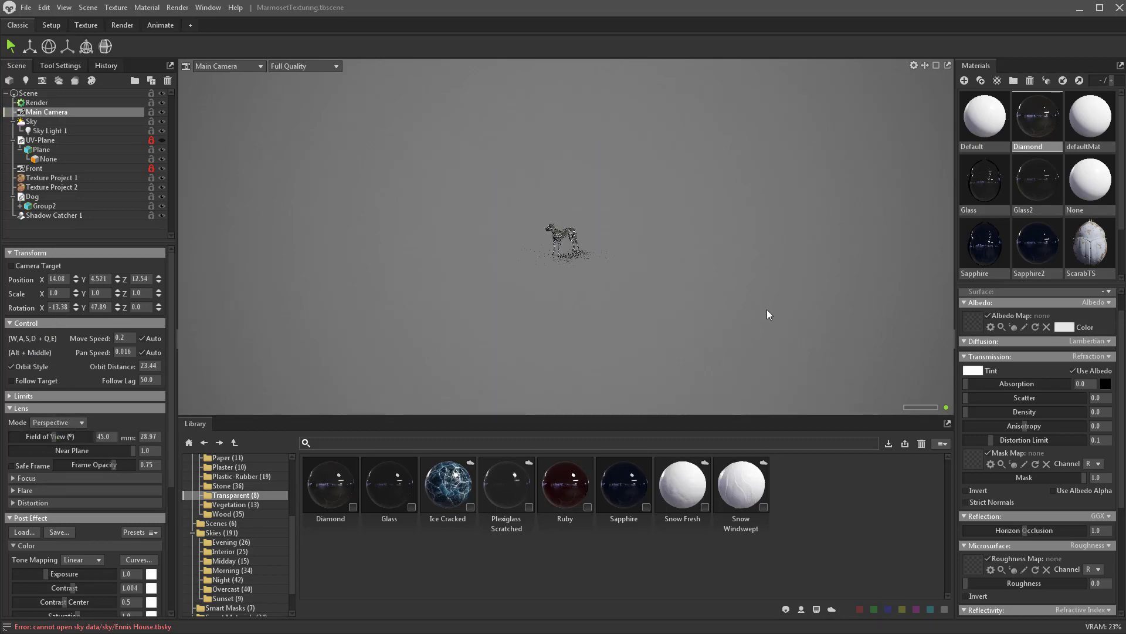
scroll(486, 233, "up", 5)
left_click_drag(485, 229, 490, 241)
left_click(29, 102)
left_click(28, 112)
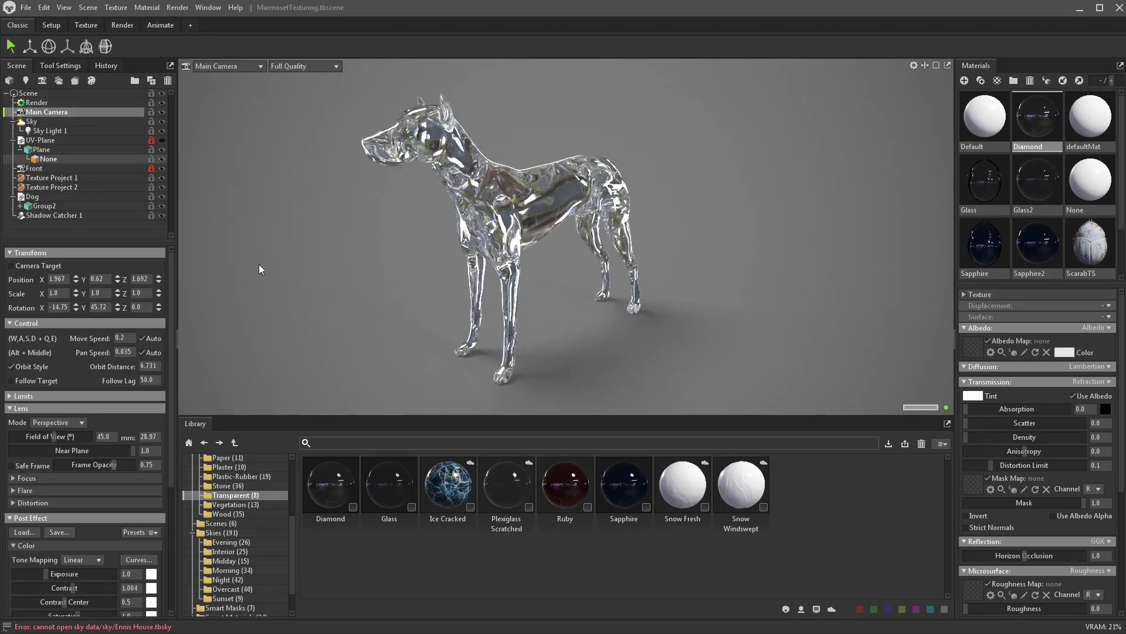
Set the number of ray-tracing transmission bounces to 1 in the render settings
left_click(49, 103)
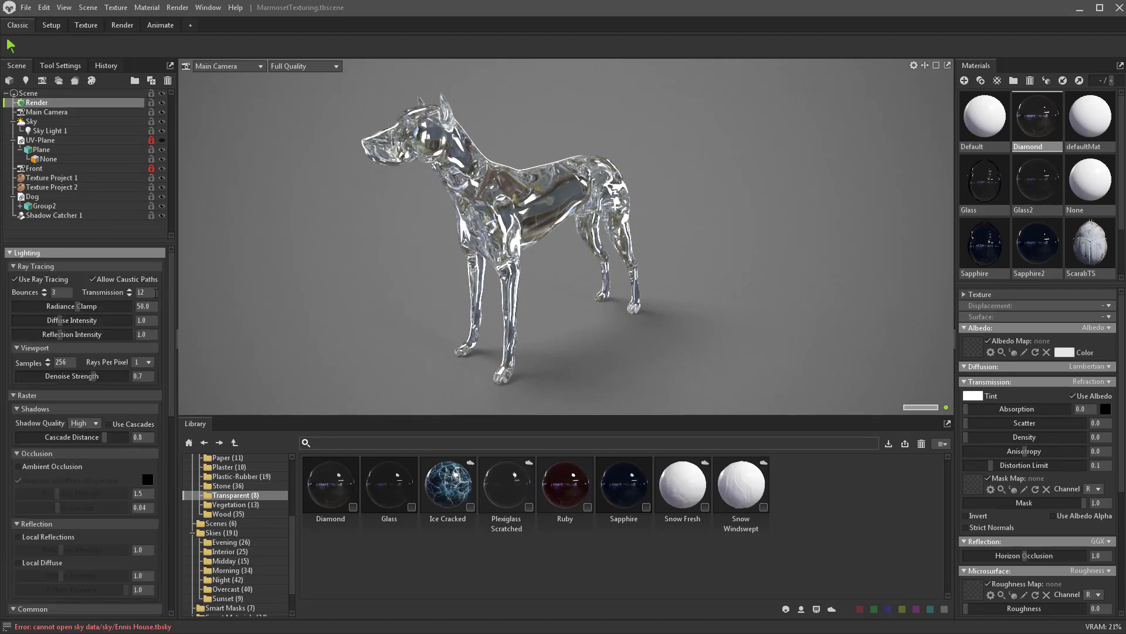
left_click_drag(156, 293, 95, 296)
key("Return")
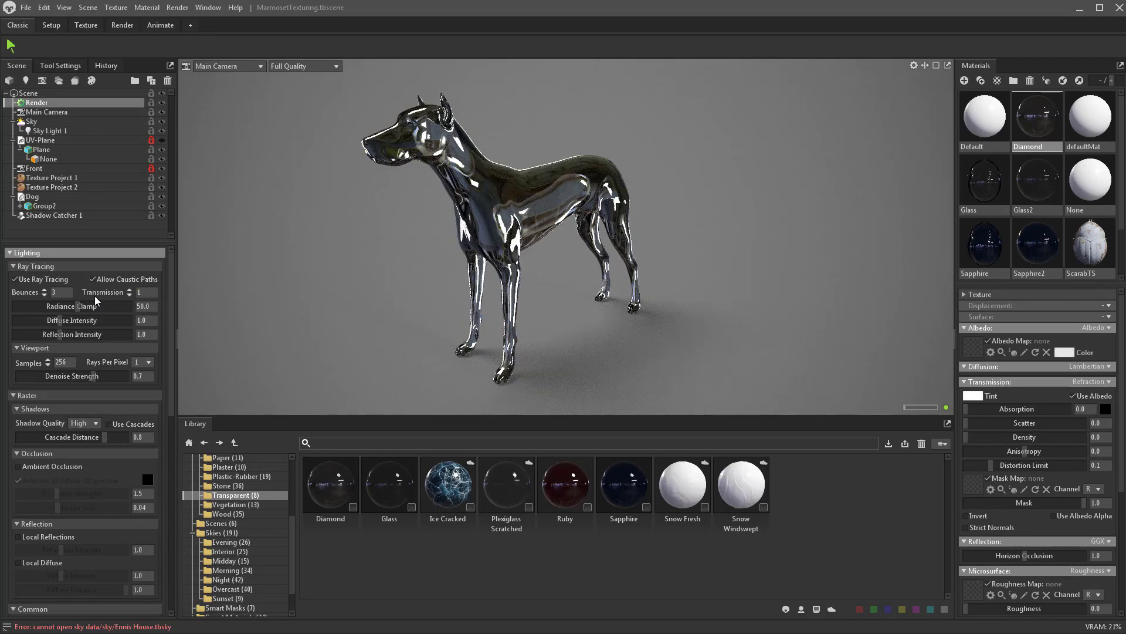
Raise the ray-tracing transmission bounces step by step to 11
left_click(123, 293)
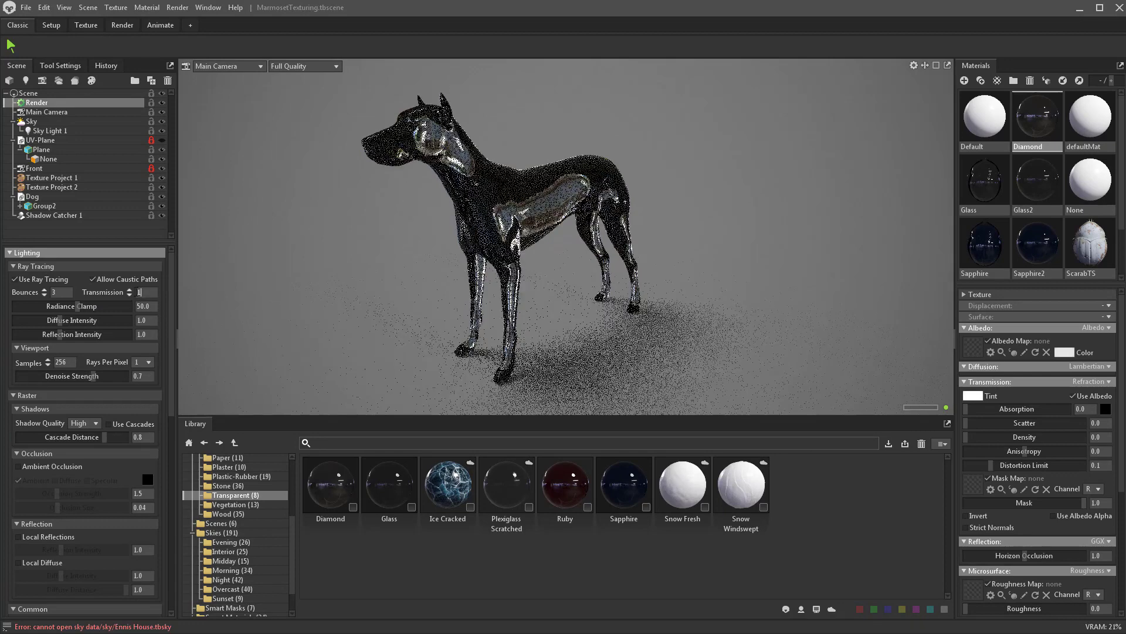
left_click(123, 292)
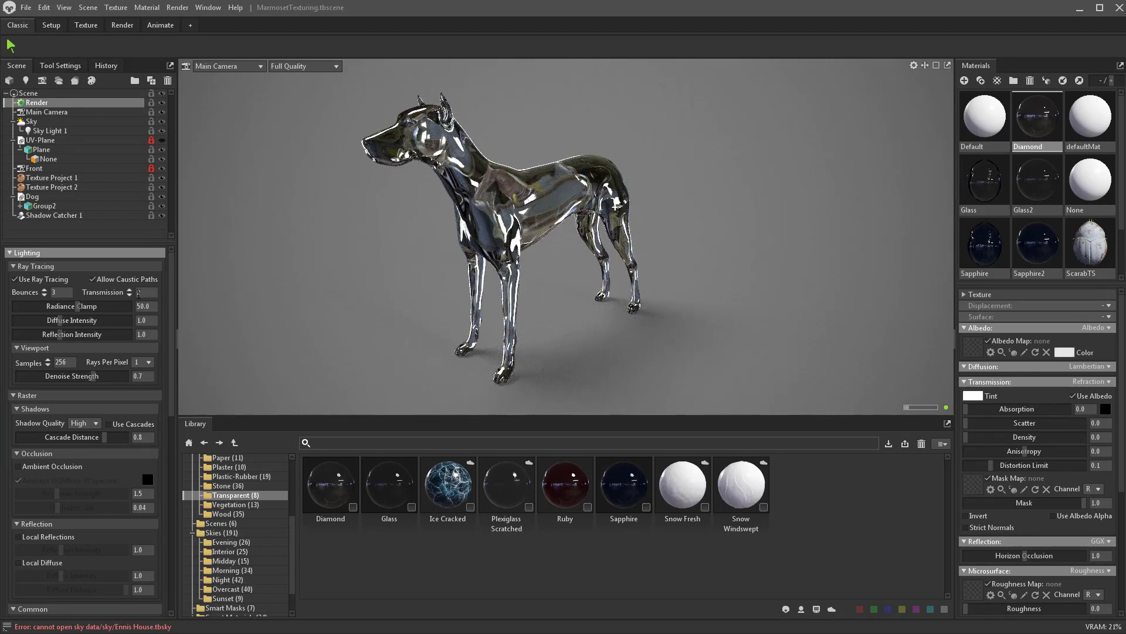
left_click(126, 291)
left_click(145, 292)
type("4")
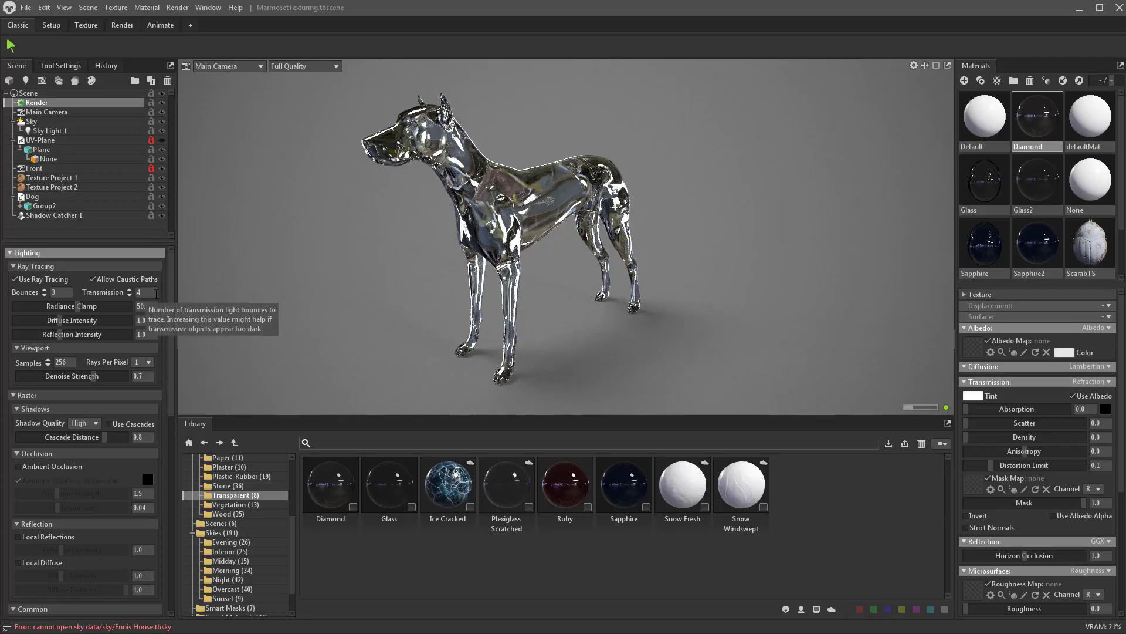
left_click(129, 290)
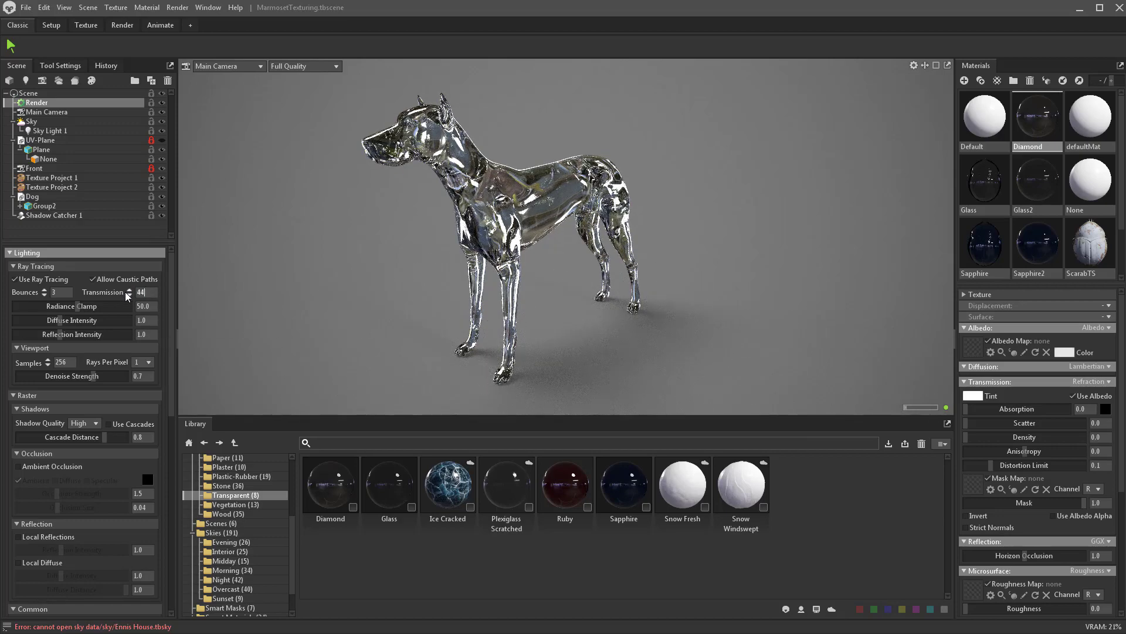
left_click(130, 294)
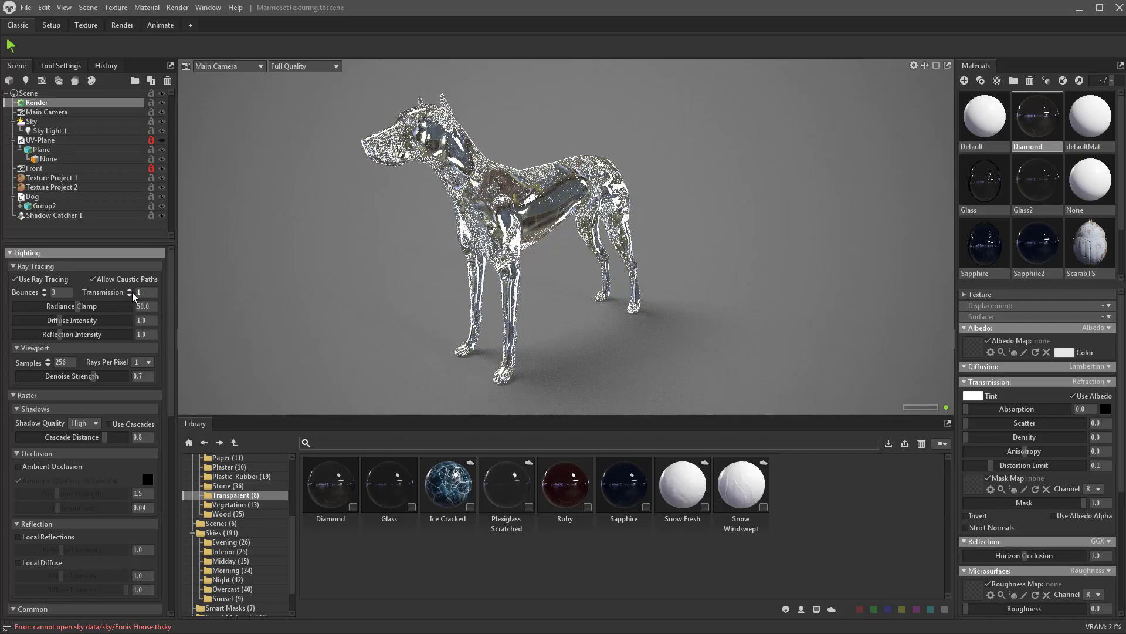
Try 1 indirect light bounce for the ray tracing and bring the Bounces value back up to 3
double_click(55, 294)
type("1")
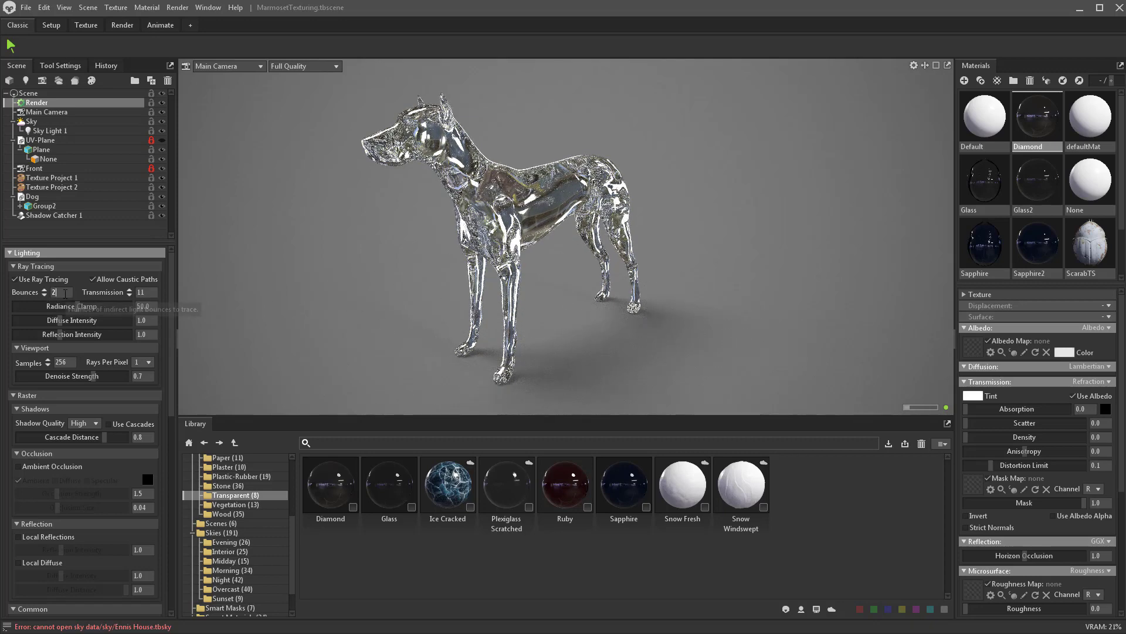
left_click(45, 289)
left_click(45, 290)
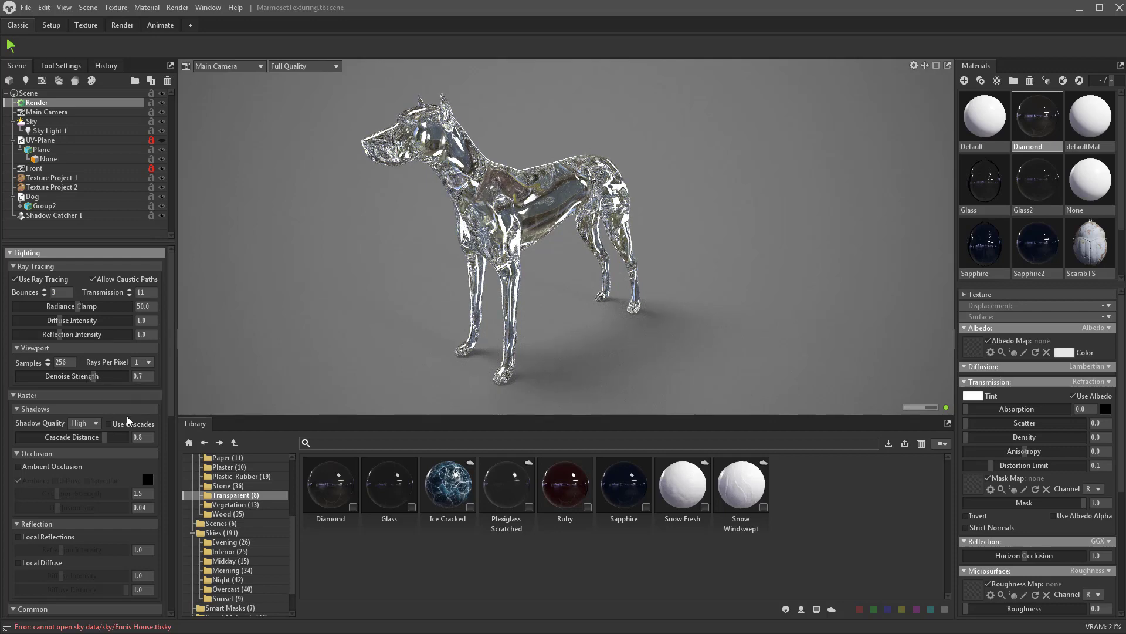
Set the sky brightness to 6.013 and place a new child light near the upper edge of the sky panorama
left_click_drag(76, 283, 70, 283)
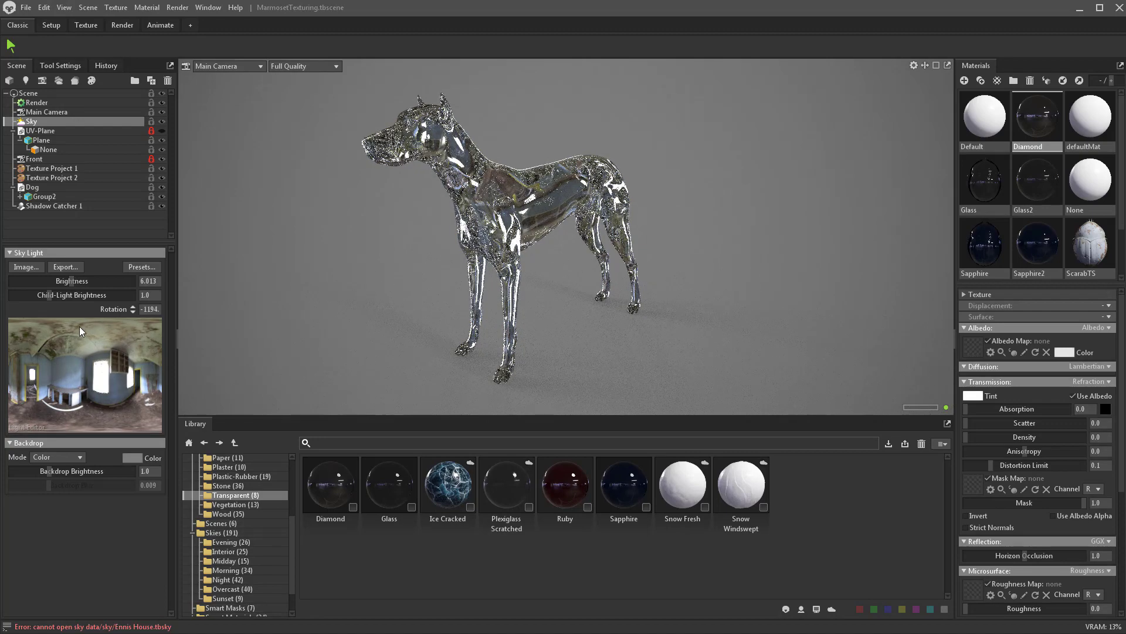
left_click(69, 326)
Set the new sky light's brightness to 11.97 and rotate the light to about X -74.39, Y 128.5
left_click(78, 133)
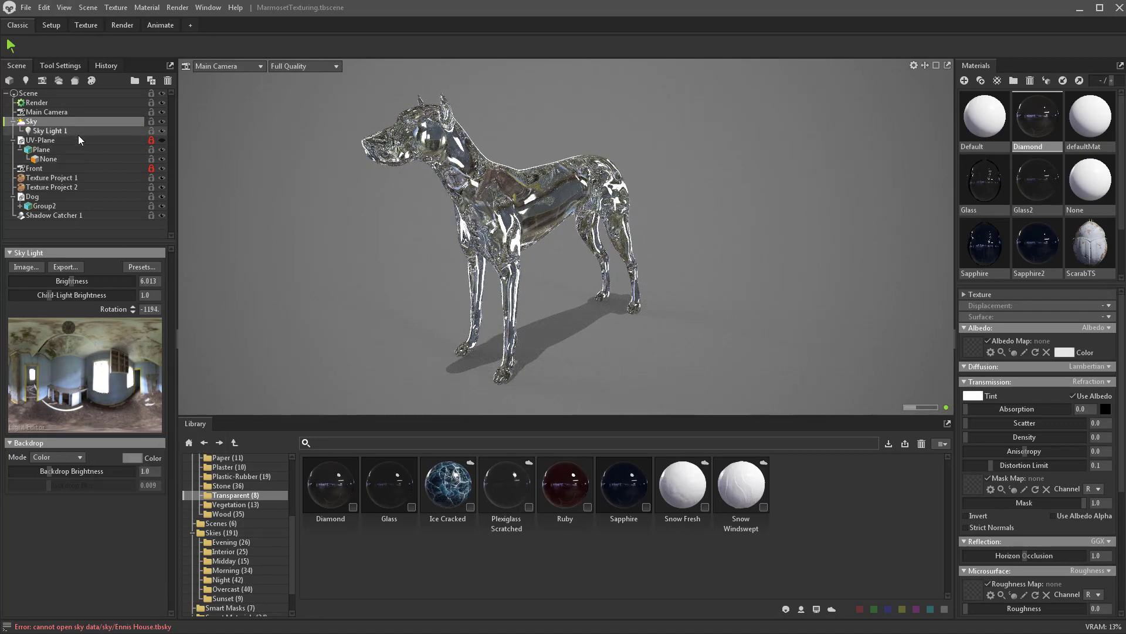
left_click_drag(56, 355, 109, 352)
right_click_drag(580, 272, 792, 263, "shift")
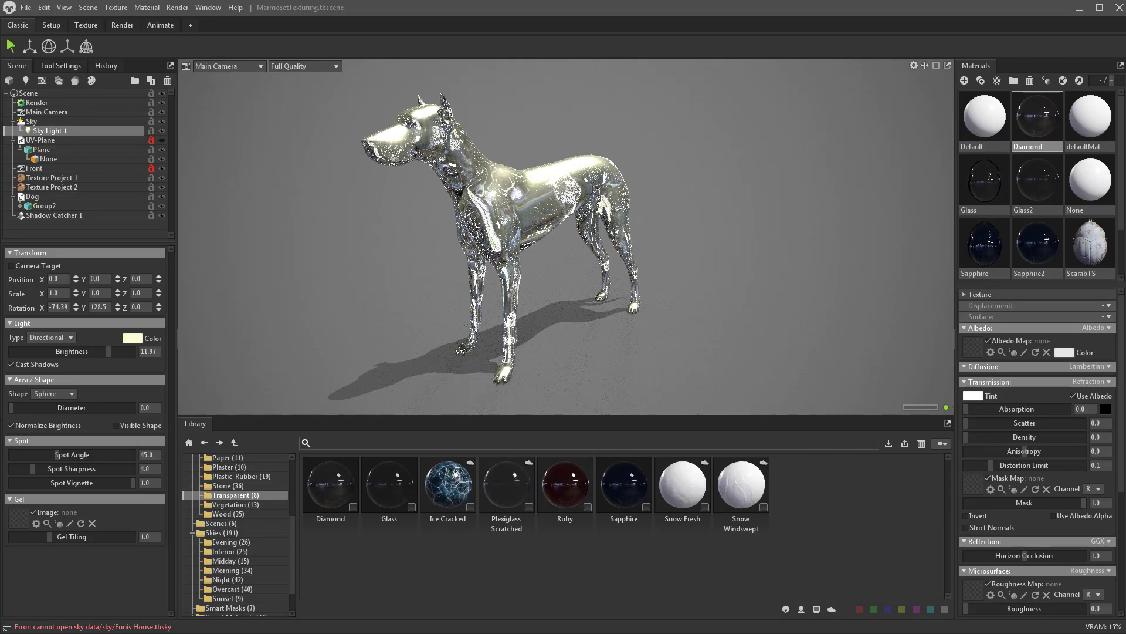
Soften the sky light's shadow with a light diameter of 1.355 and select the shadow catcher
left_click(47, 122)
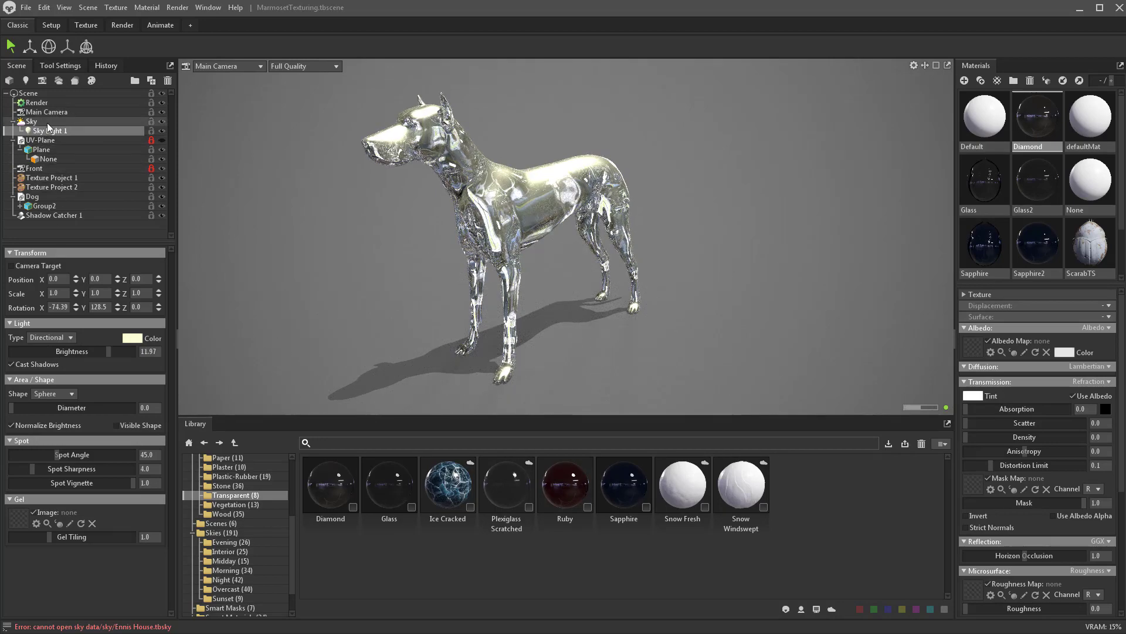
left_click(52, 131)
left_click_drag(13, 411, 29, 410)
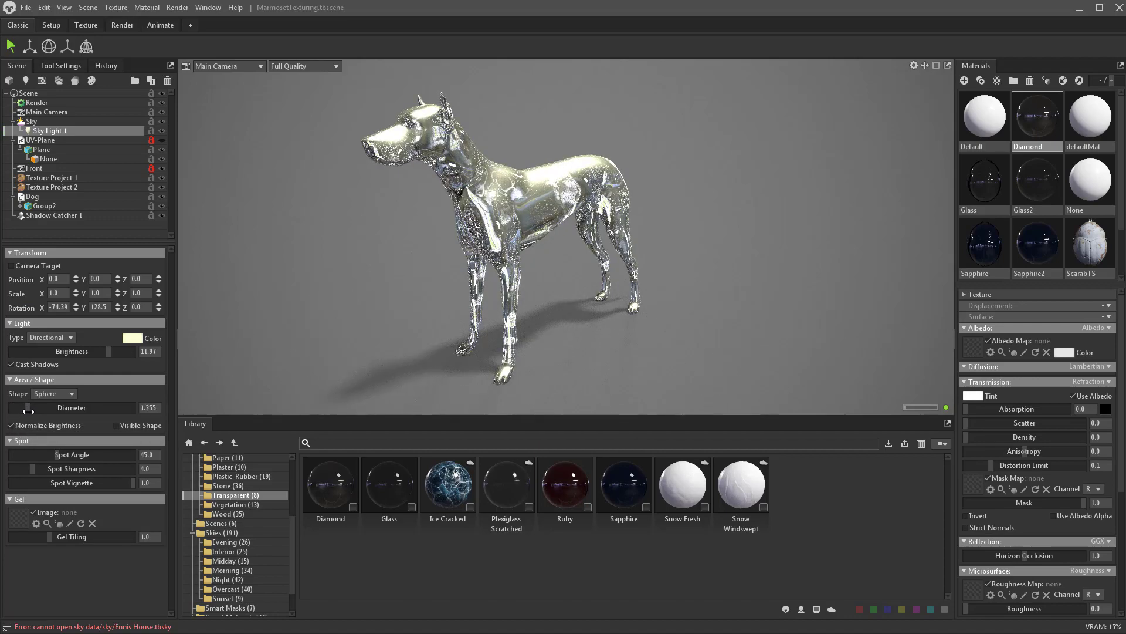
left_click(51, 214)
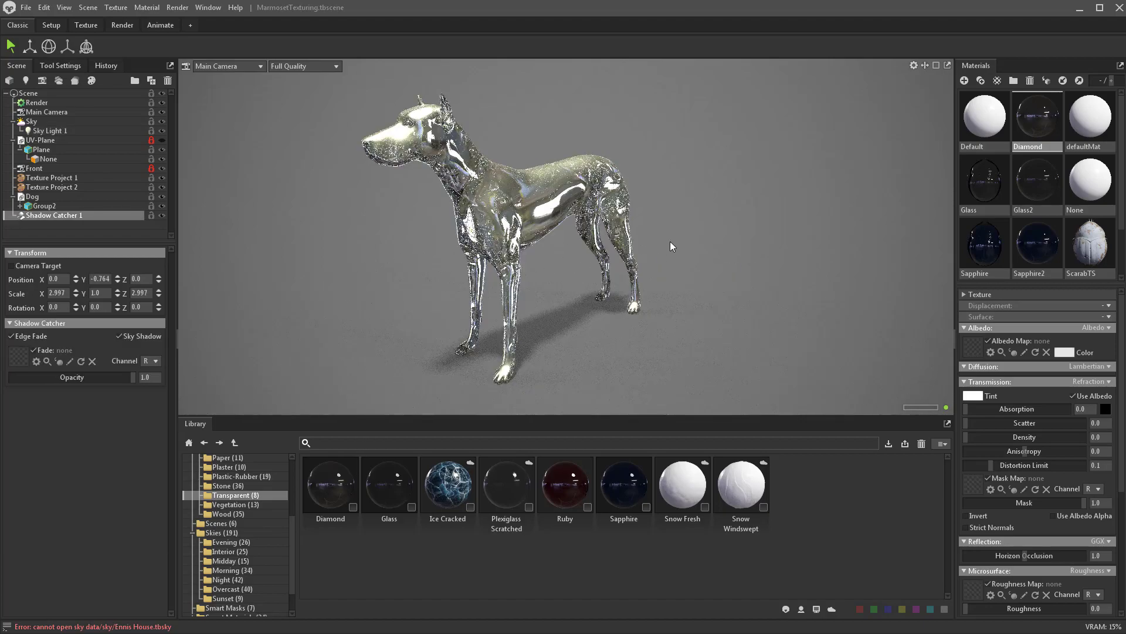